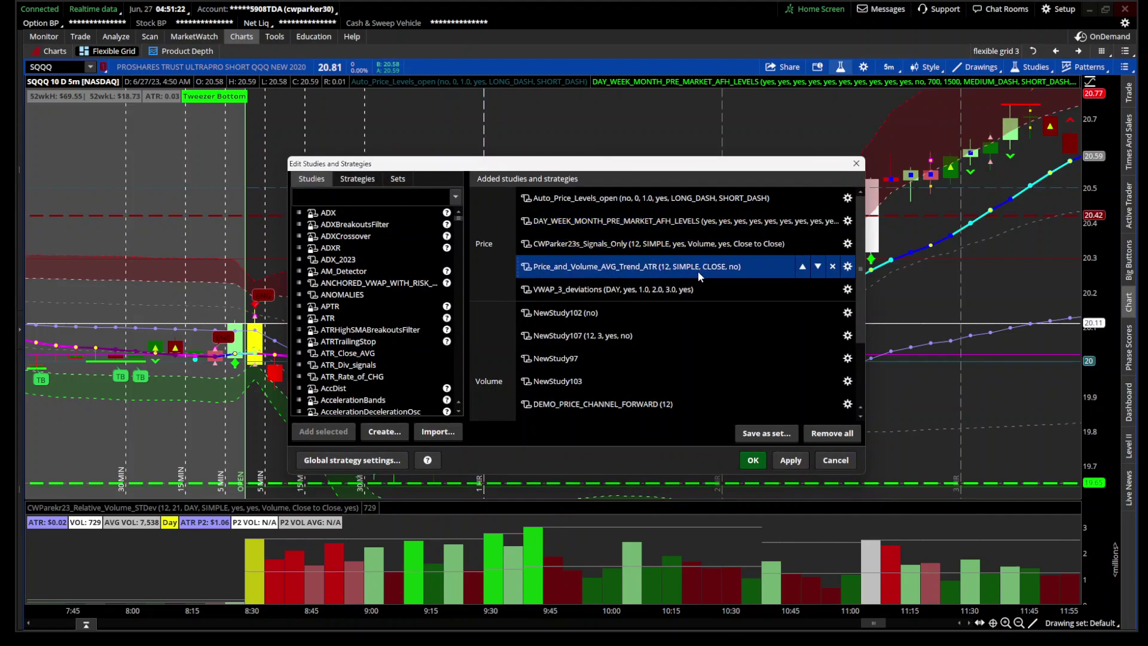
Step: Close the studies editor without applying changes and examine SQQQ's 5-minute candles for June 26 from the open into after hours
{"action": "left_click", "coordinate": [830, 463]}
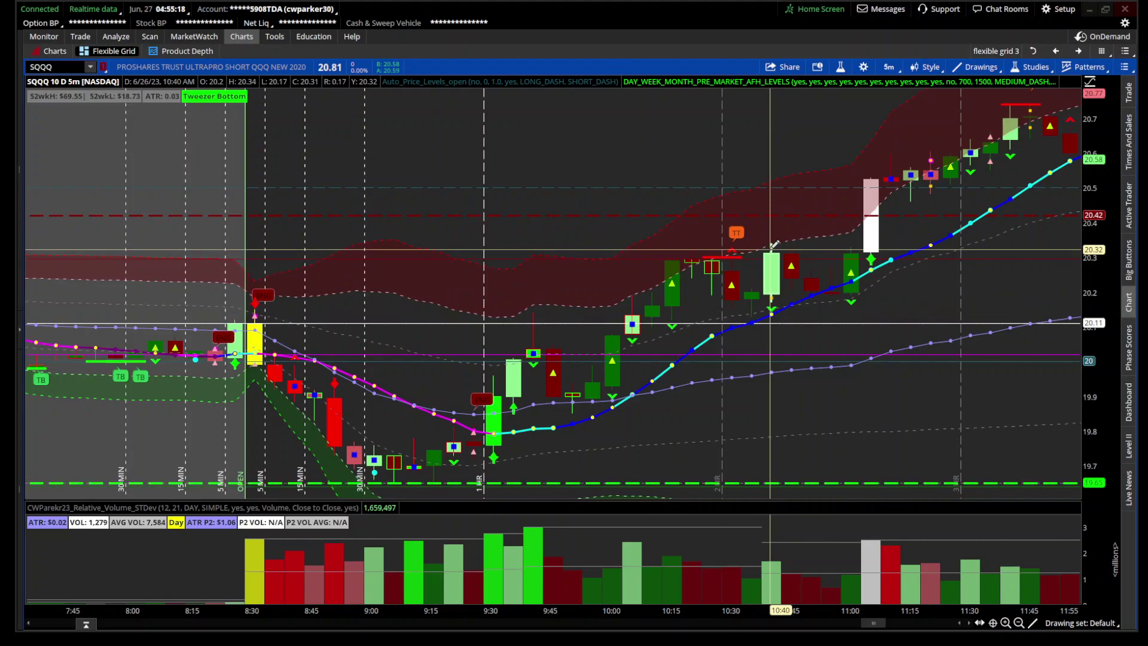
{"action": "scroll", "coordinate": [774, 244], "scroll_direction": "down", "scroll_amount": 1}
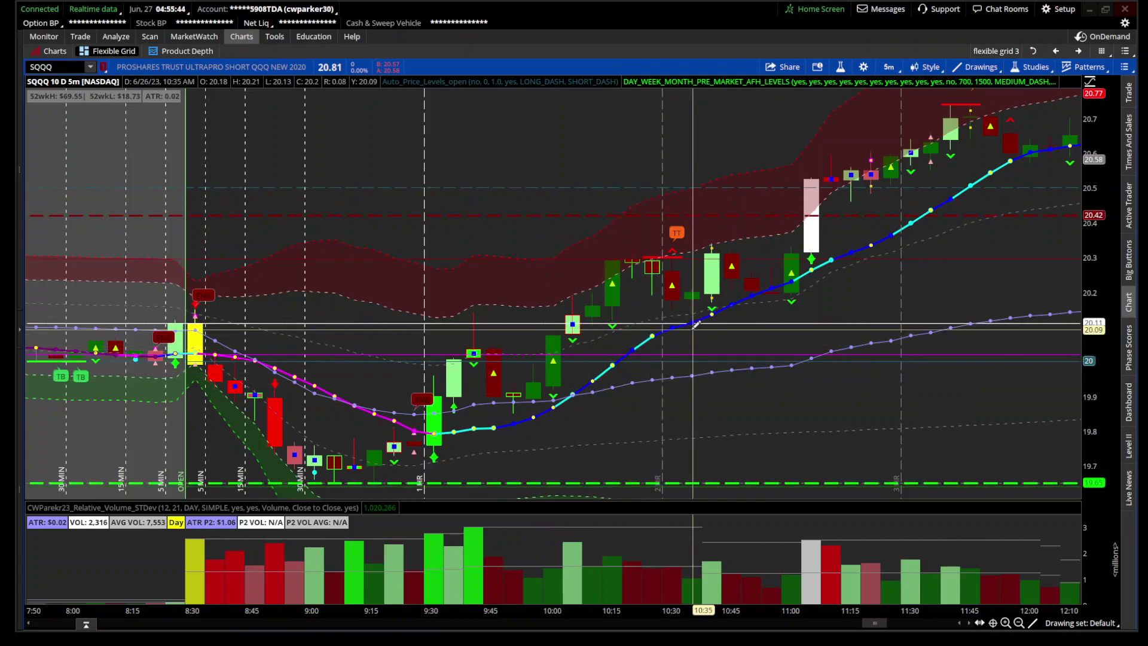
{"action": "scroll", "coordinate": [834, 387], "scroll_direction": "down", "scroll_amount": 3}
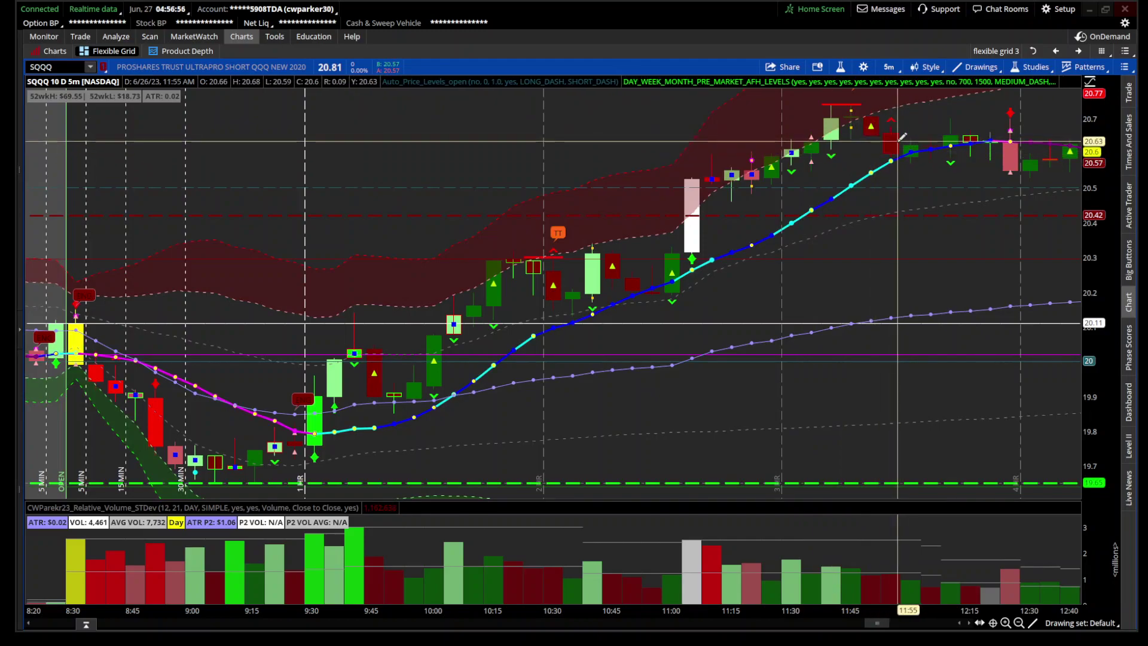
{"action": "scroll", "coordinate": [902, 136], "scroll_direction": "right", "scroll_amount": 3}
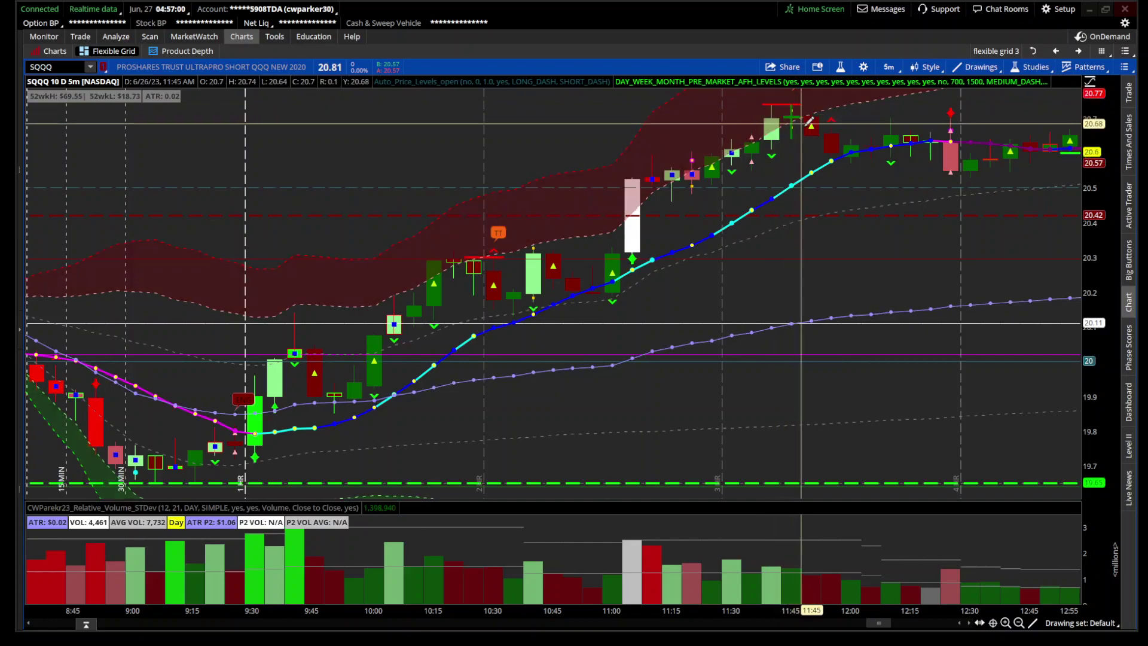
{"action": "scroll", "coordinate": [843, 146], "scroll_direction": "right", "scroll_amount": 5}
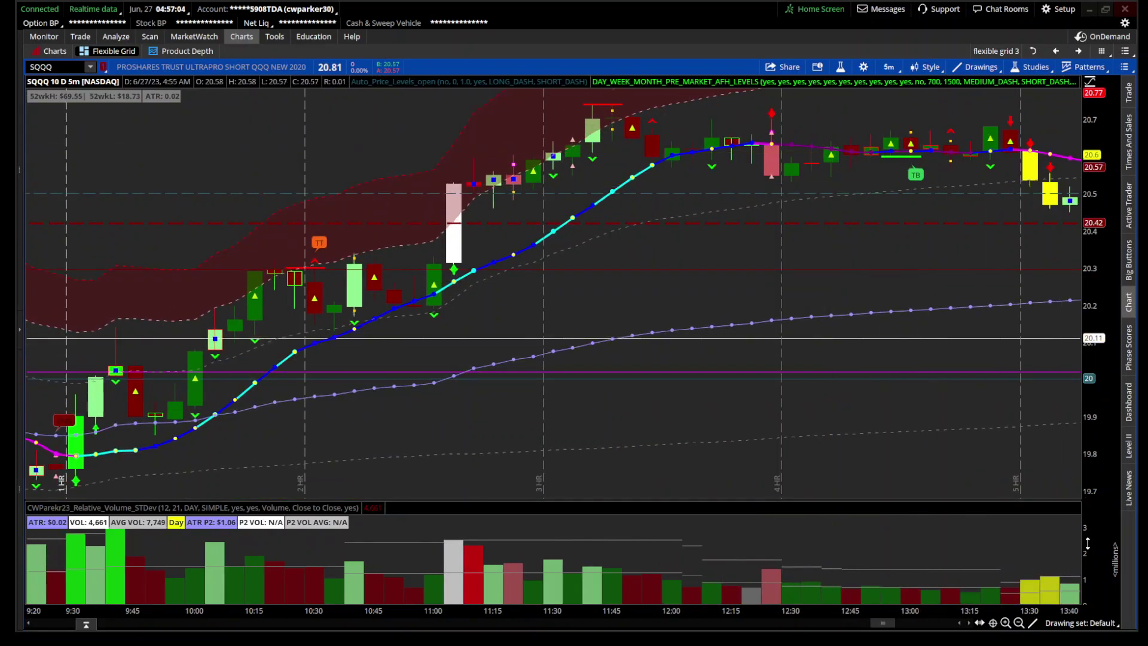
{"action": "left_click", "coordinate": [1019, 623]}
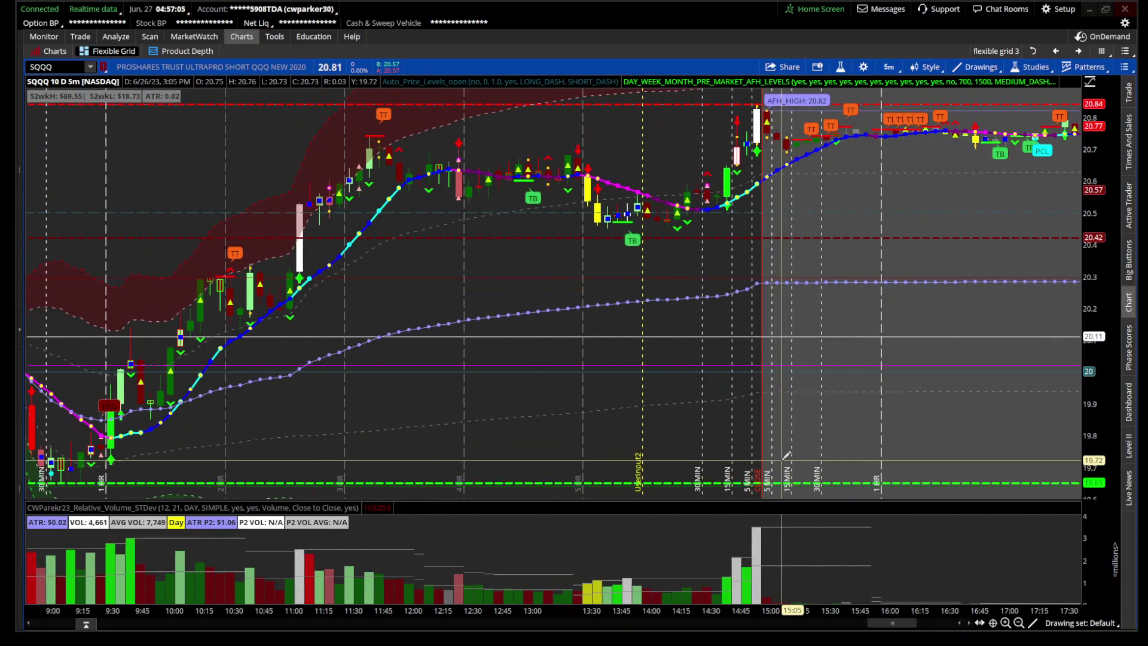
{"action": "scroll", "coordinate": [786, 460], "scroll_direction": "left", "scroll_amount": 3}
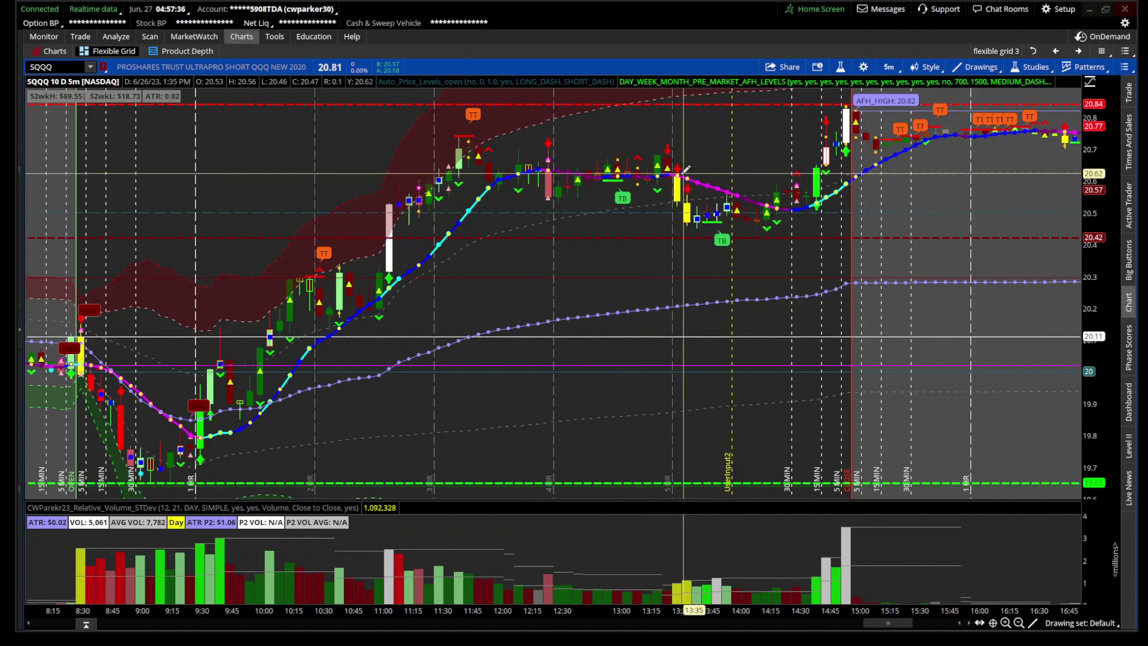
{"action": "left_click_drag", "start_coordinate": [431, 311], "coordinate": [969, 306]}
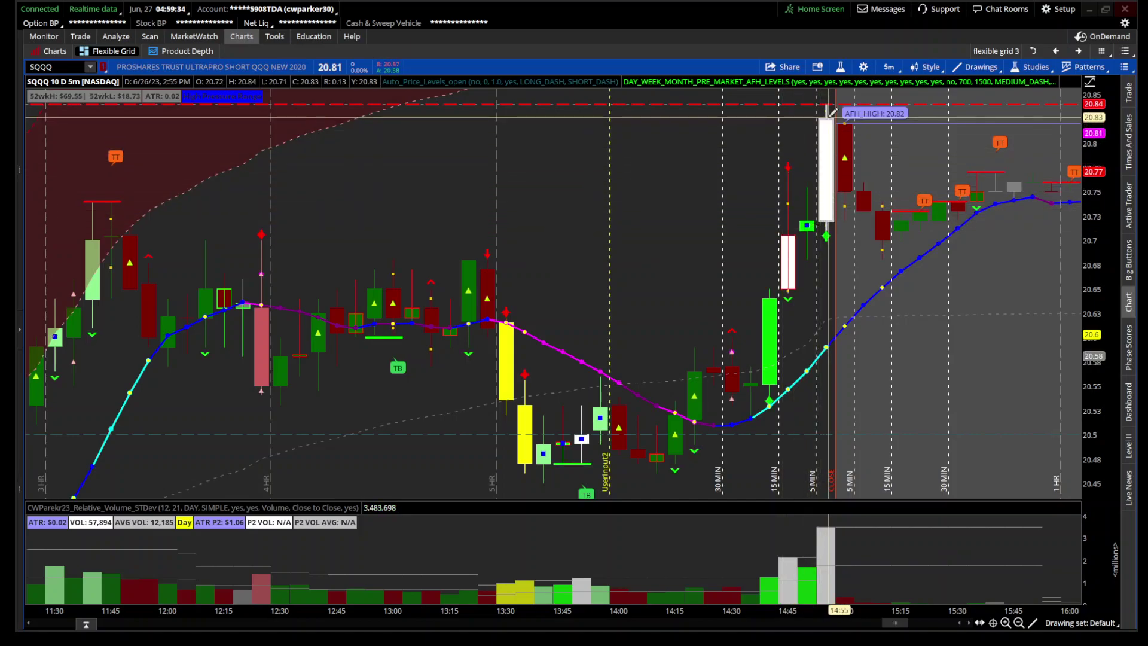
{"action": "scroll", "coordinate": [468, 342], "scroll_direction": "up", "scroll_amount": 15}
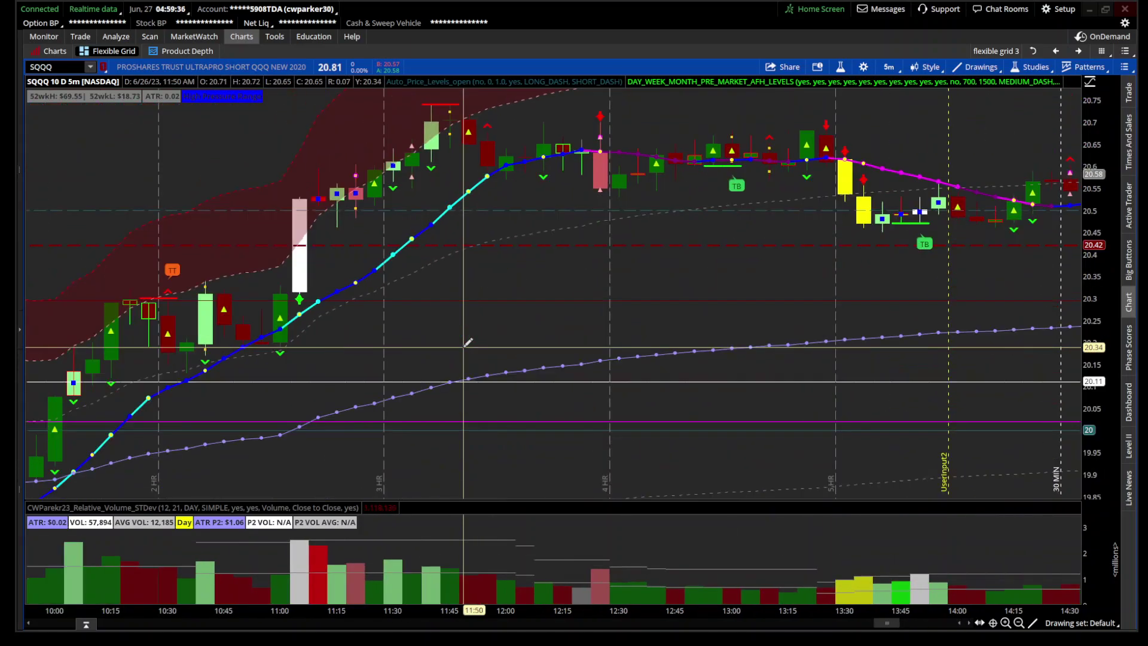
{"action": "scroll", "coordinate": [468, 343], "scroll_direction": "up", "scroll_amount": 3}
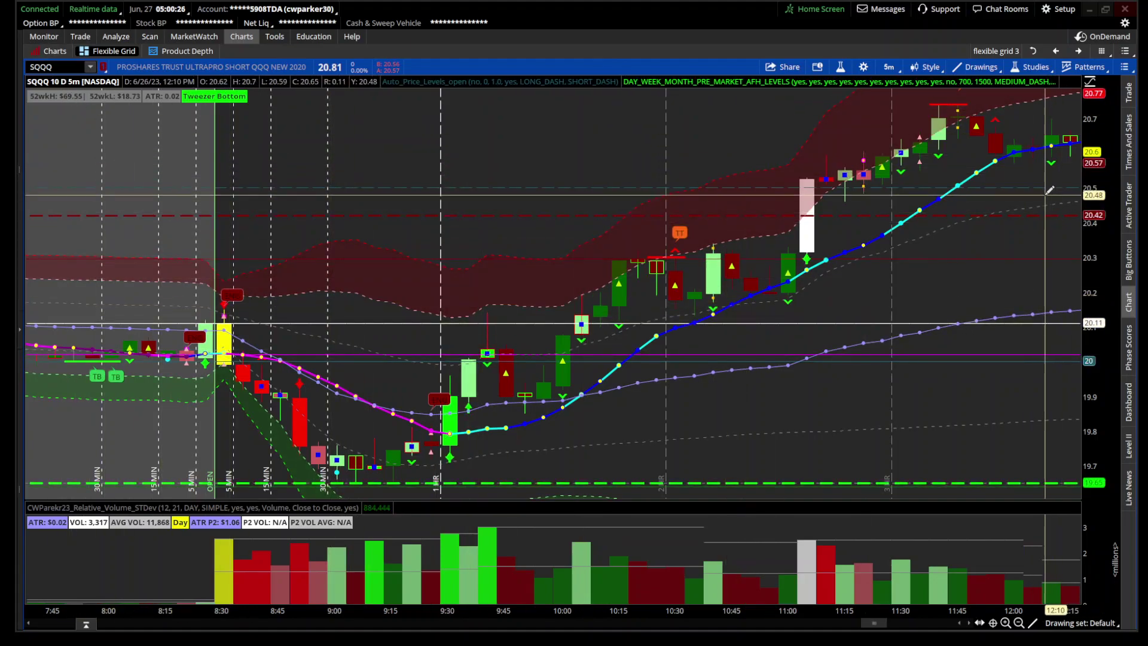
Step: Switch to the weekly SQQQ chart and examine the June candles up close
{"action": "left_click", "coordinate": [1056, 53]}
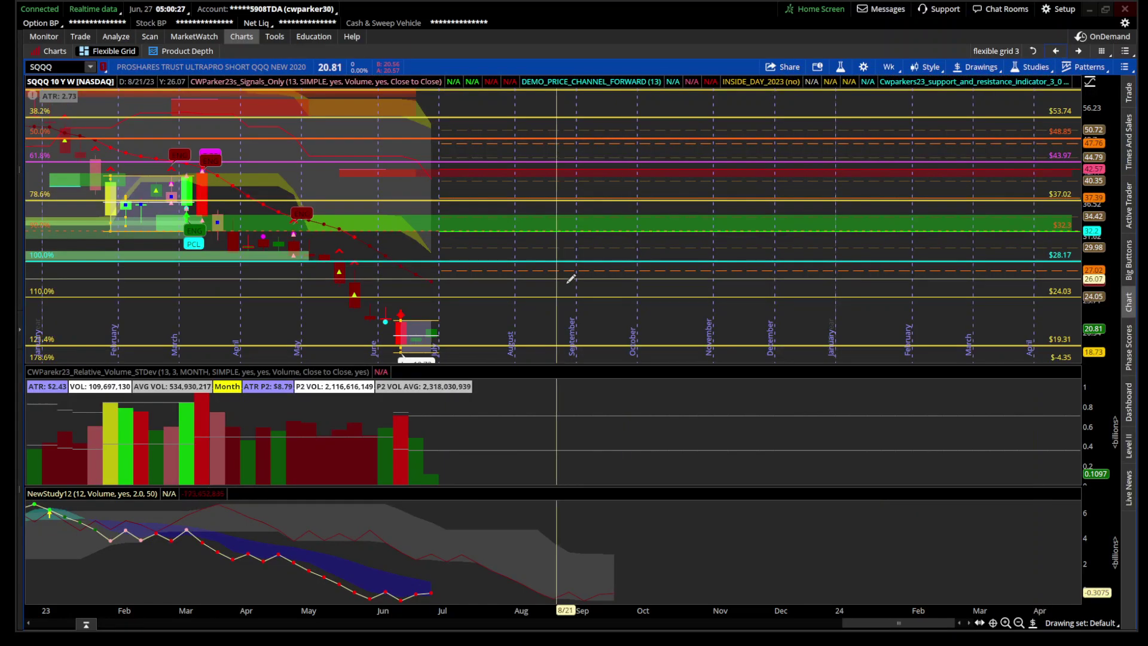
{"action": "scroll", "coordinate": [396, 268], "scroll_direction": "up", "scroll_amount": 3}
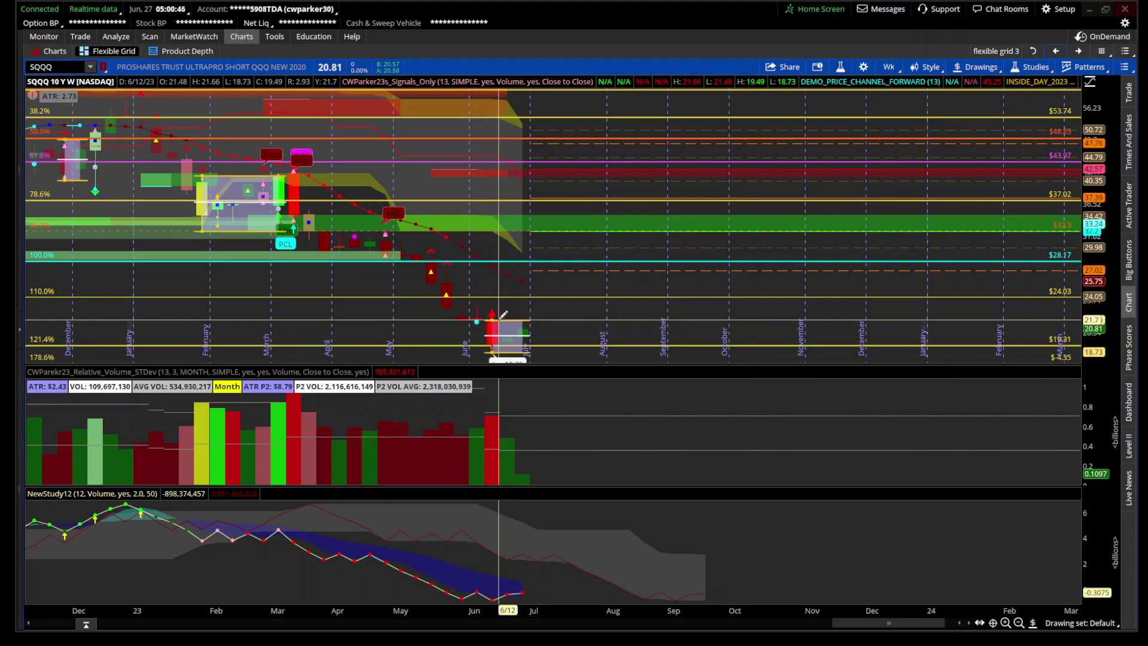
{"action": "left_click_drag", "start_coordinate": [503, 315], "coordinate": [397, 317]}
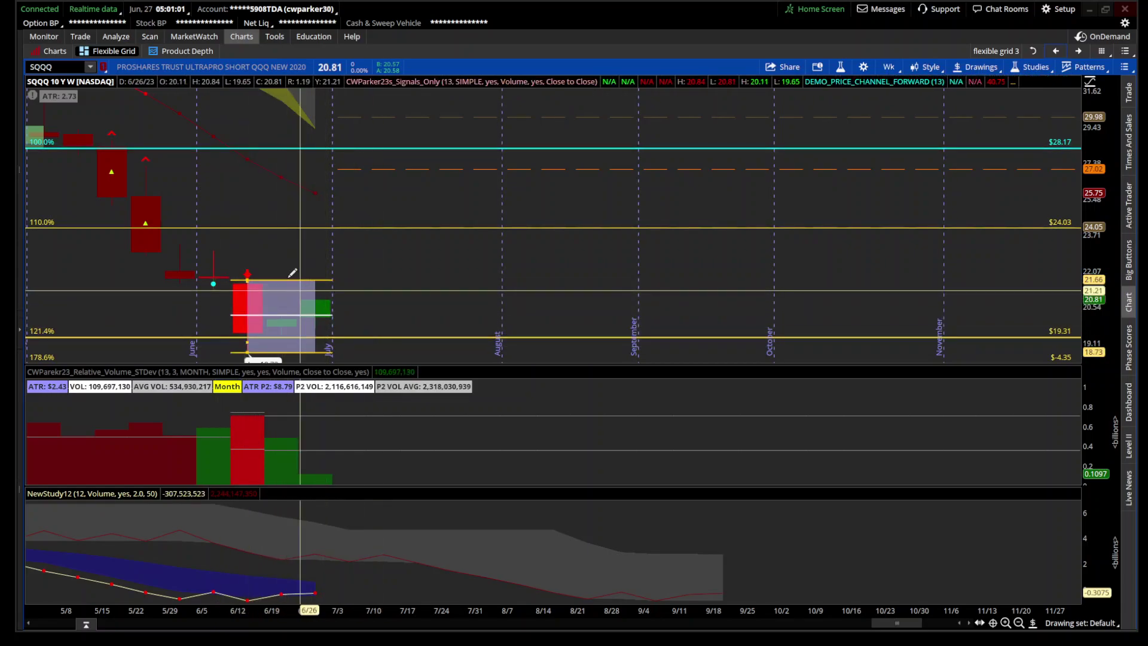
Step: Load TQQQ in the weekly chart and examine its recent candles against the Fibonacci and price levels
{"action": "left_click", "coordinate": [51, 67]}
{"action": "type", "text": "TQQ"}
{"action": "key", "text": "Return"}
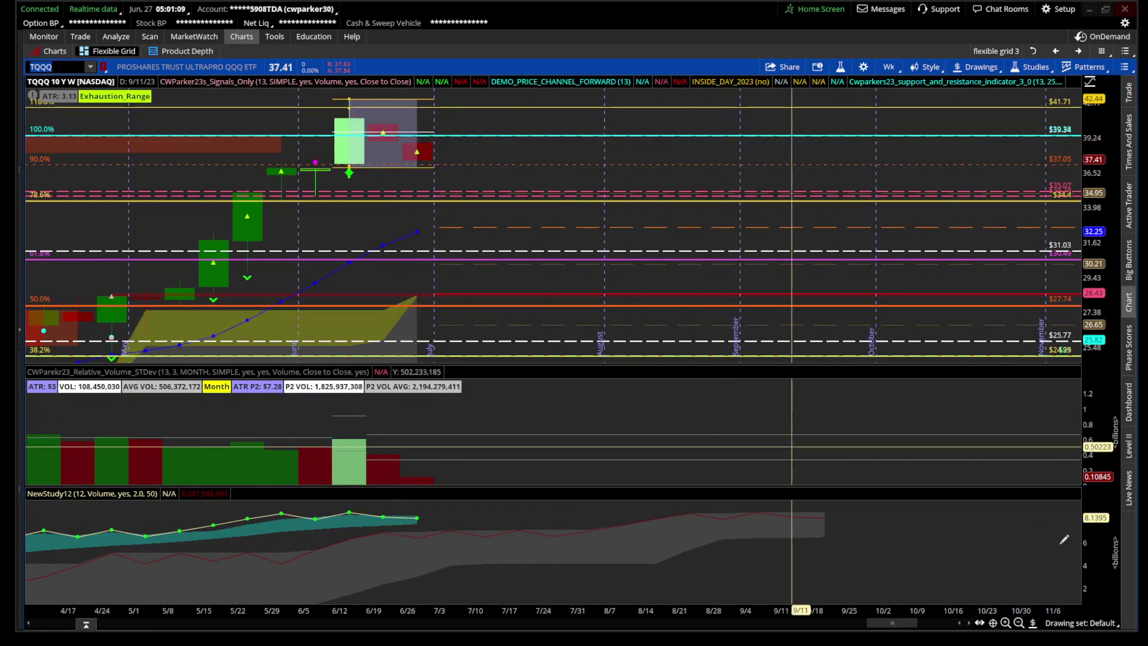
{"action": "left_click", "coordinate": [1019, 623]}
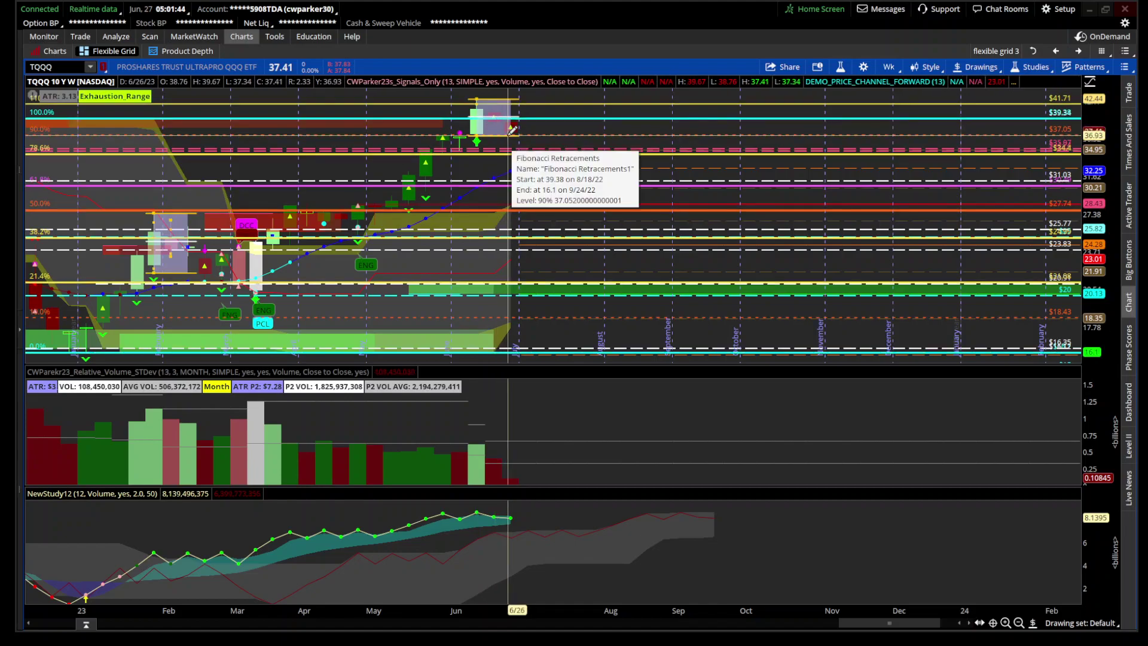
{"action": "left_click_drag", "start_coordinate": [372, 269], "coordinate": [743, 269]}
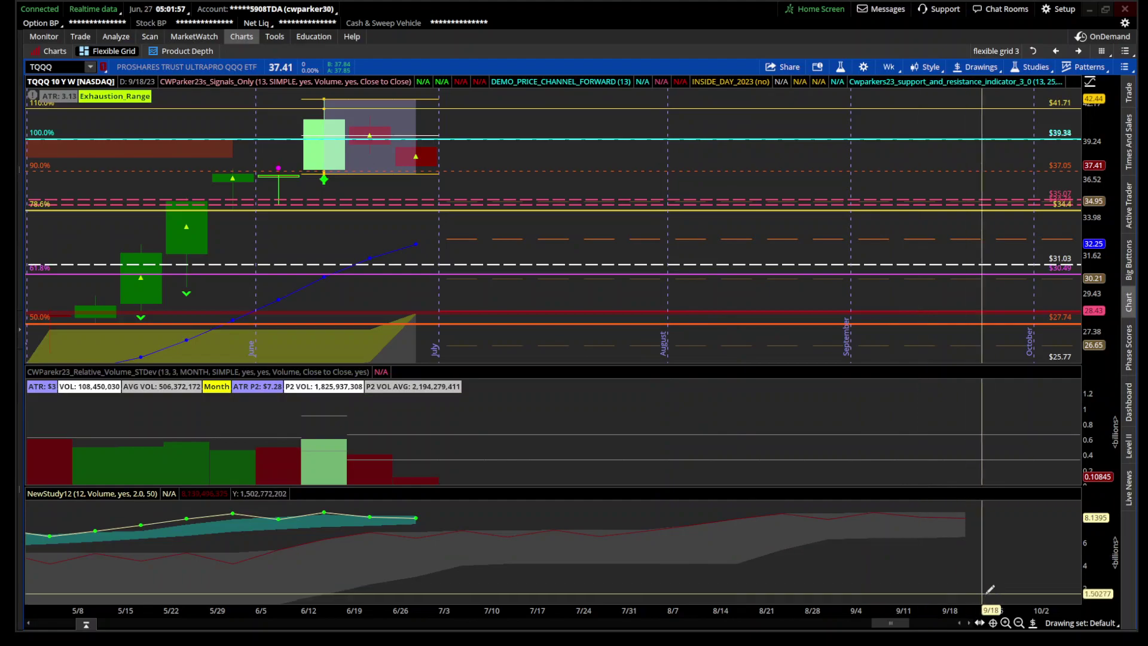
{"action": "left_click", "coordinate": [1020, 623]}
{"action": "scroll", "coordinate": [405, 244], "scroll_direction": "up", "scroll_amount": 10}
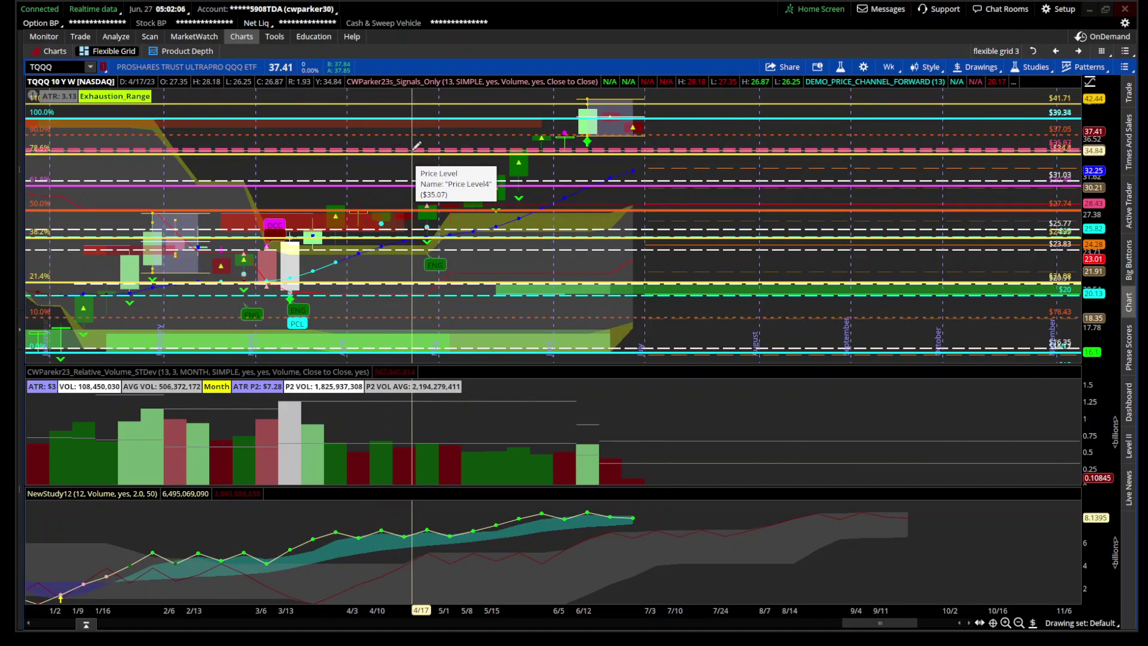
{"action": "left_click", "coordinate": [1018, 623]}
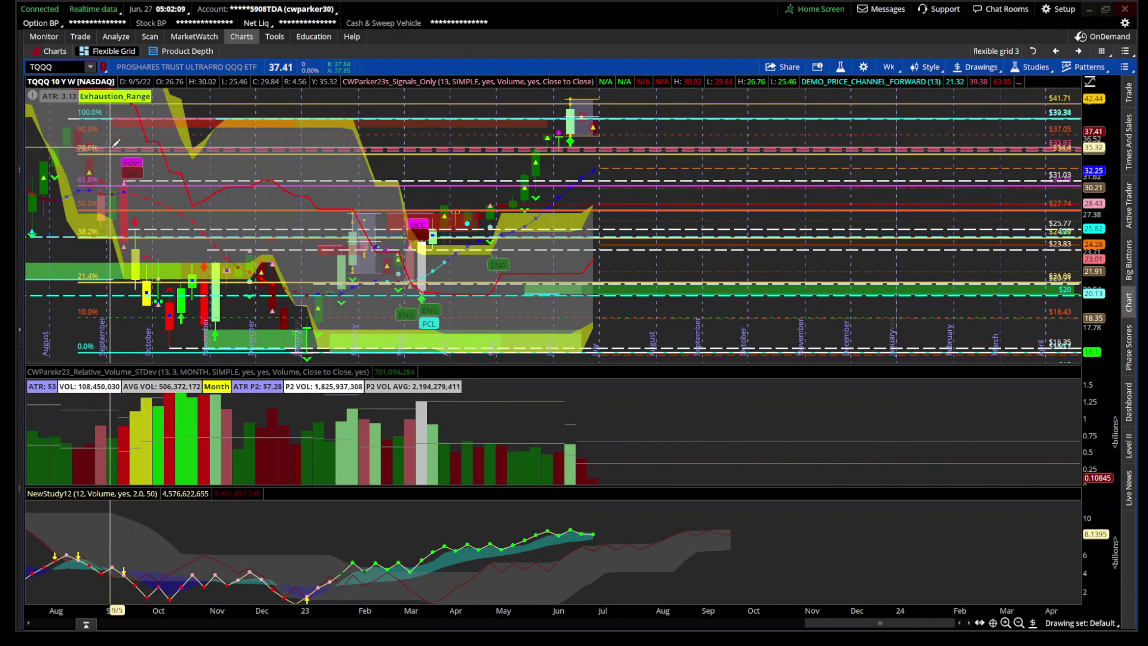
Step: Switch to the daily TQQQ chart and examine the August–September 2022 candles where the pink dashed price levels begin
{"action": "left_click", "coordinate": [1053, 51]}
{"action": "left_click", "coordinate": [1052, 51]}
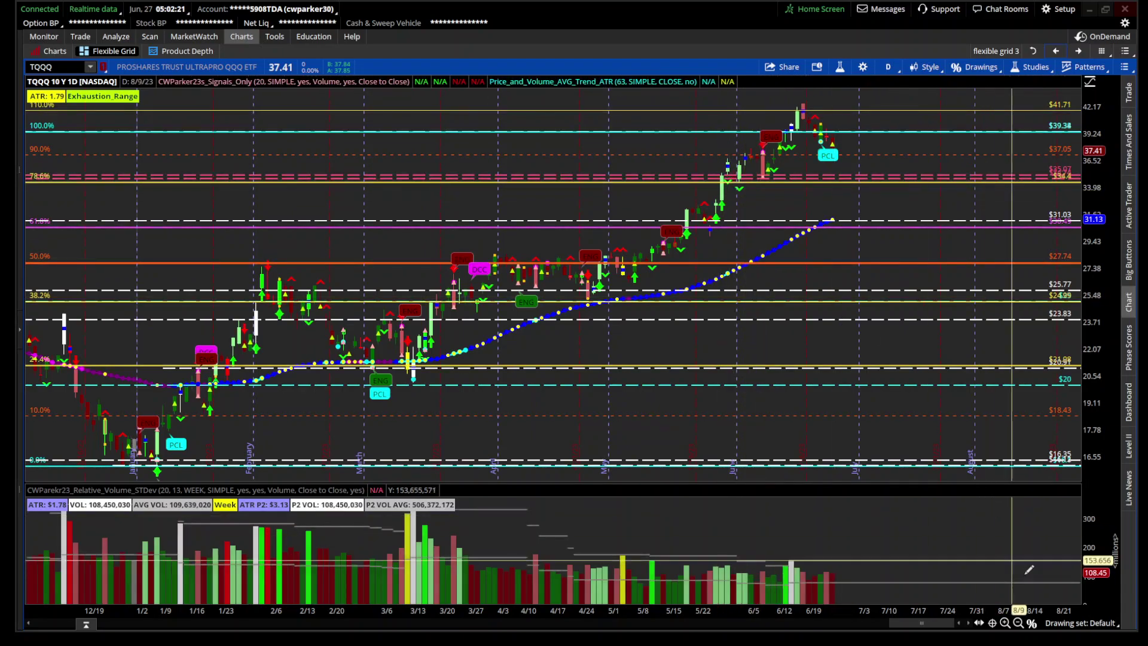
{"action": "left_click", "coordinate": [1019, 623]}
{"action": "left_click", "coordinate": [1006, 624]}
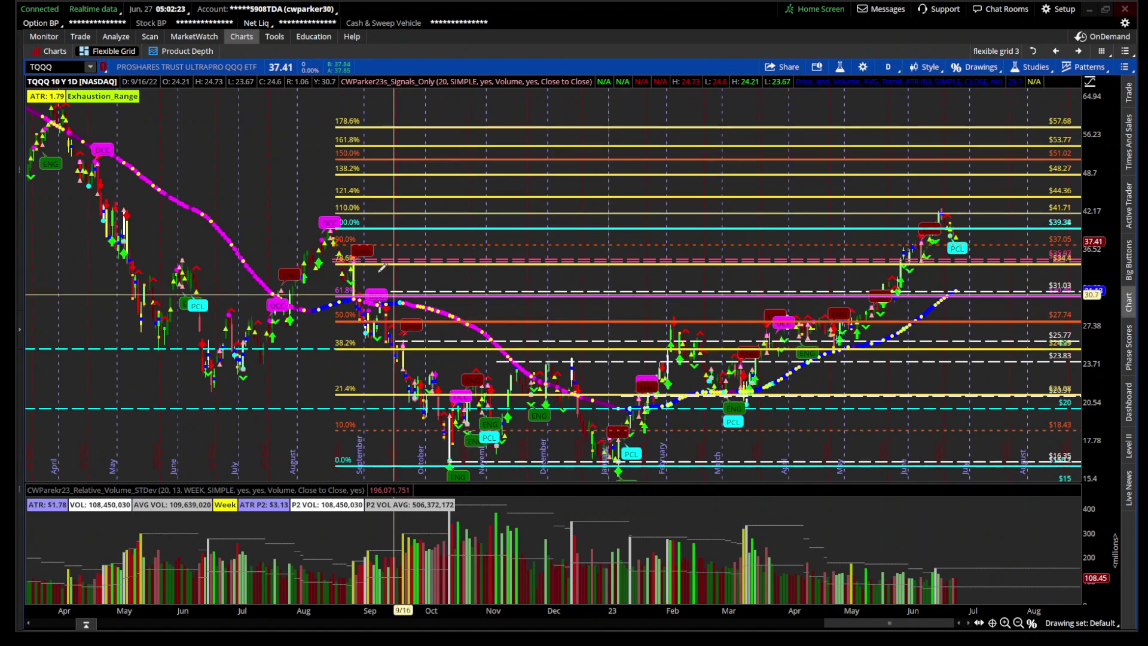
{"action": "left_click_drag", "start_coordinate": [333, 269], "coordinate": [533, 269]}
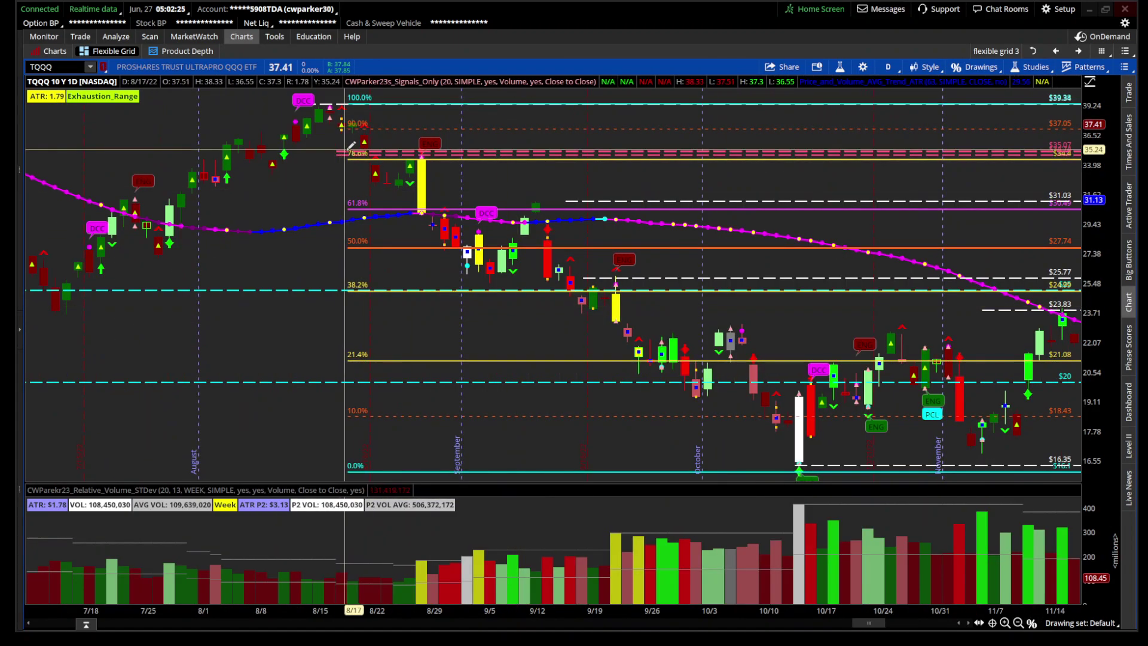
{"action": "left_click_drag", "start_coordinate": [559, 210], "coordinate": [296, 210]}
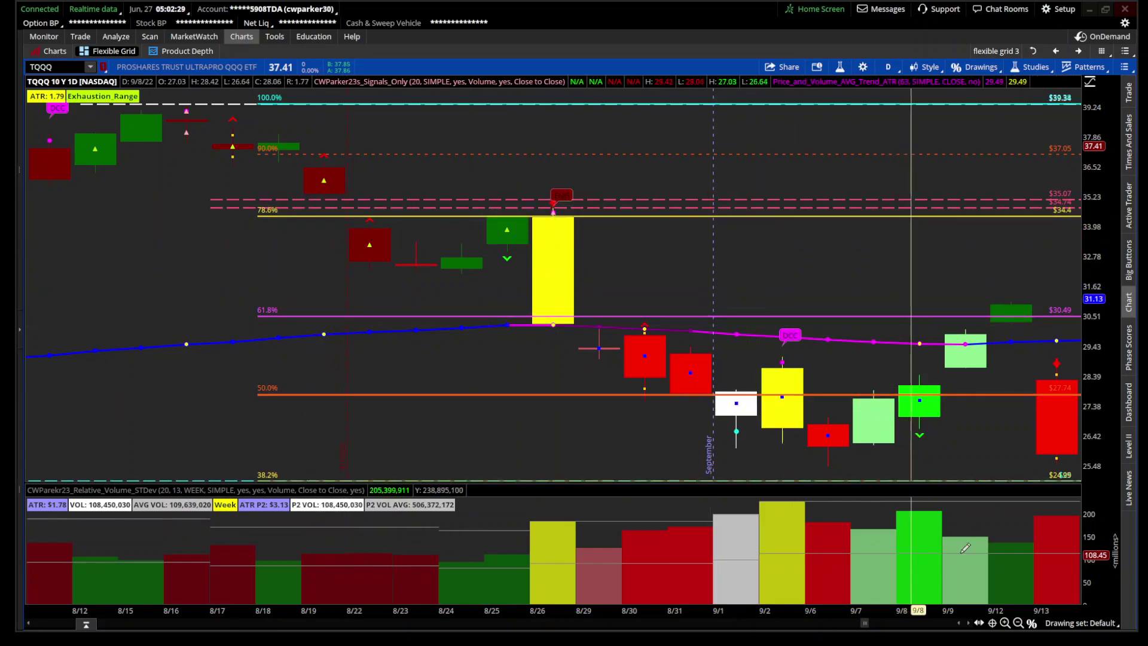
{"action": "left_click", "coordinate": [1032, 623]}
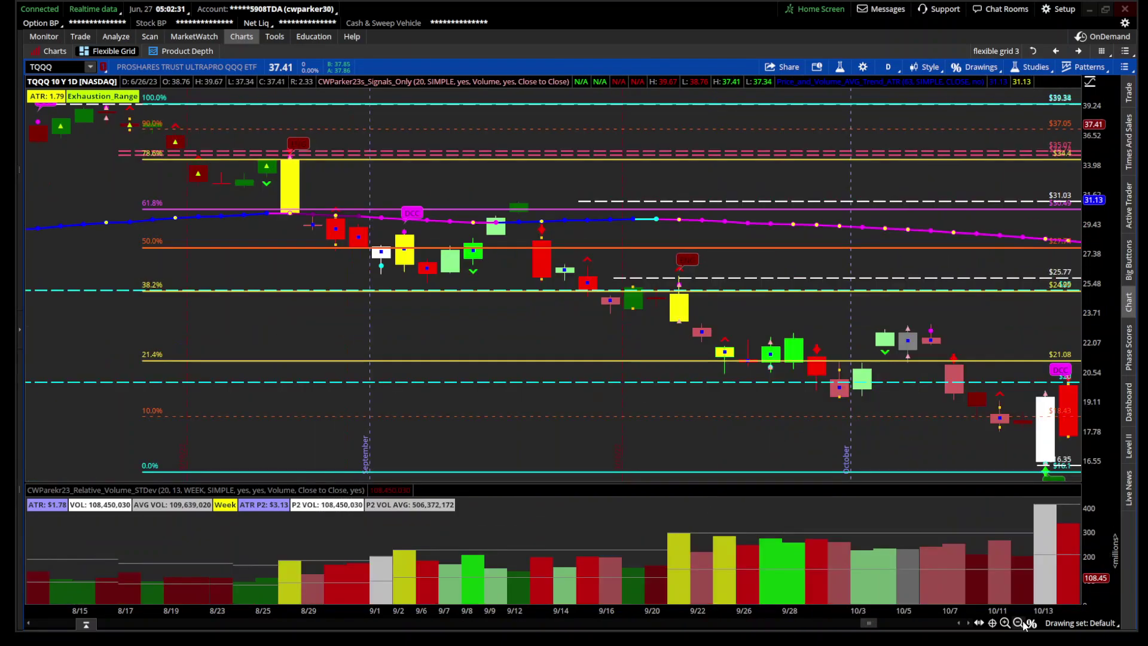
Step: Examine TQQQ's daily May–June 2023 candles against the Fibonacci levels, price levels and moving average
{"action": "left_click_drag", "start_coordinate": [847, 371], "coordinate": [987, 374]}
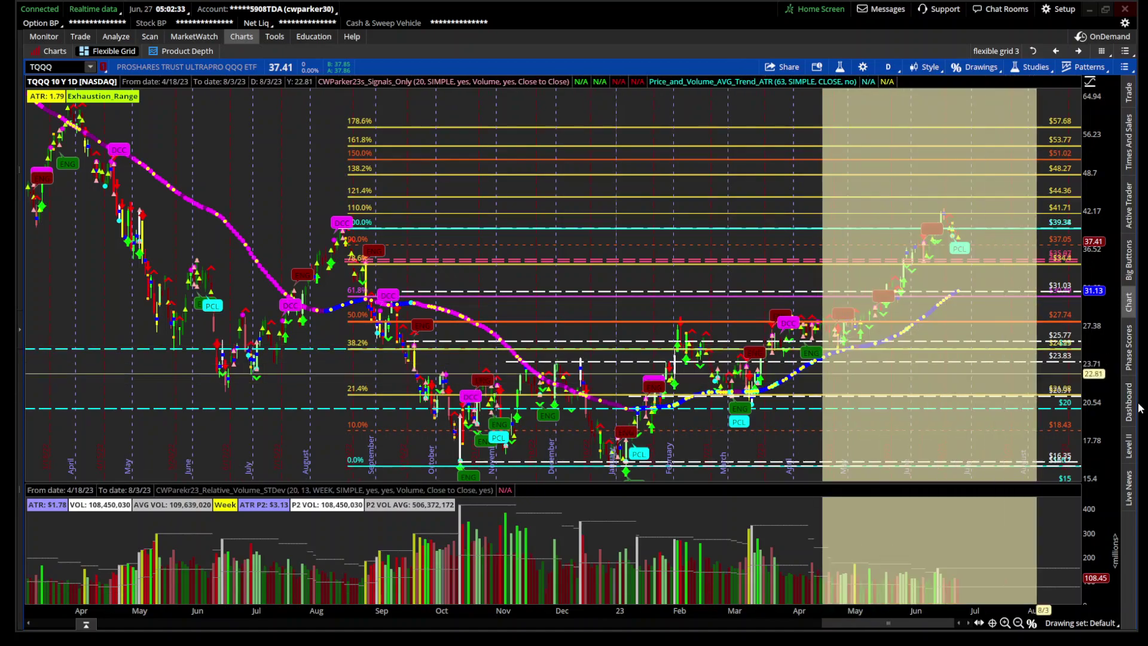
{"action": "left_click_drag", "start_coordinate": [223, 335], "coordinate": [973, 447]}
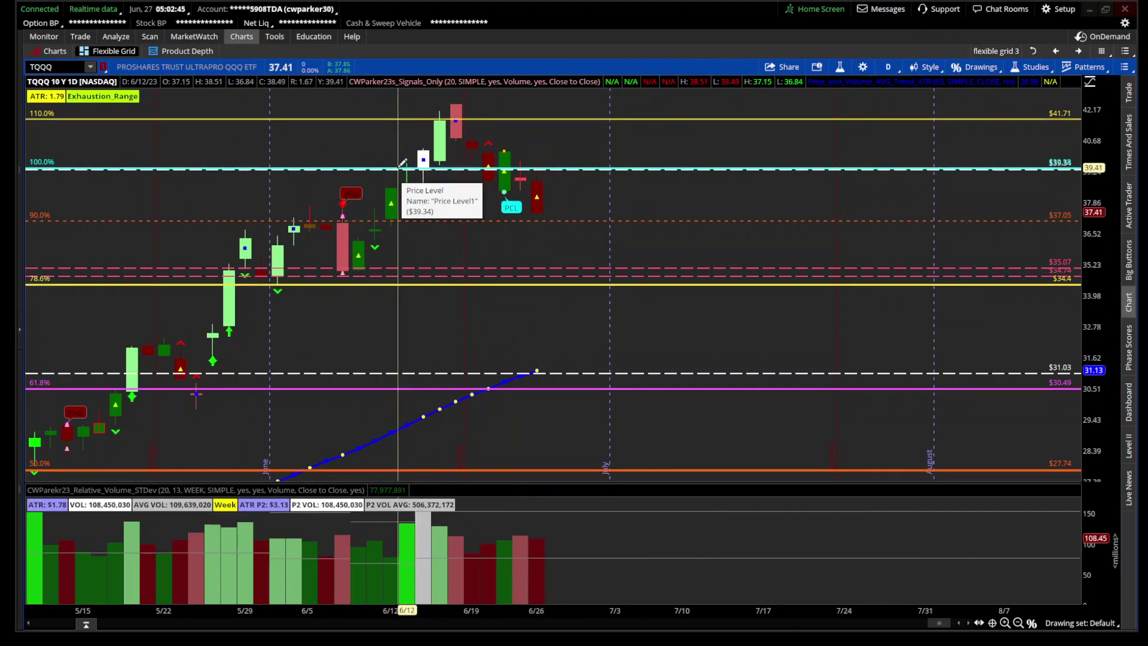
{"action": "left_click", "coordinate": [1018, 624]}
{"action": "left_click", "coordinate": [1018, 623]}
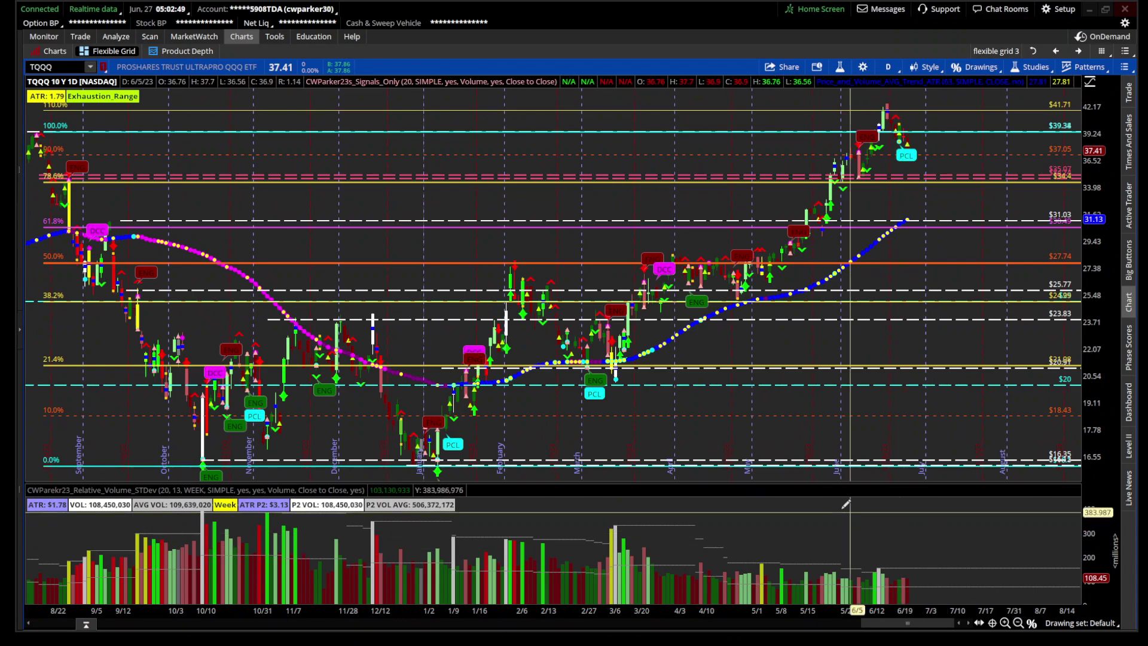
{"action": "scroll", "coordinate": [845, 504], "scroll_direction": "up", "scroll_amount": 5}
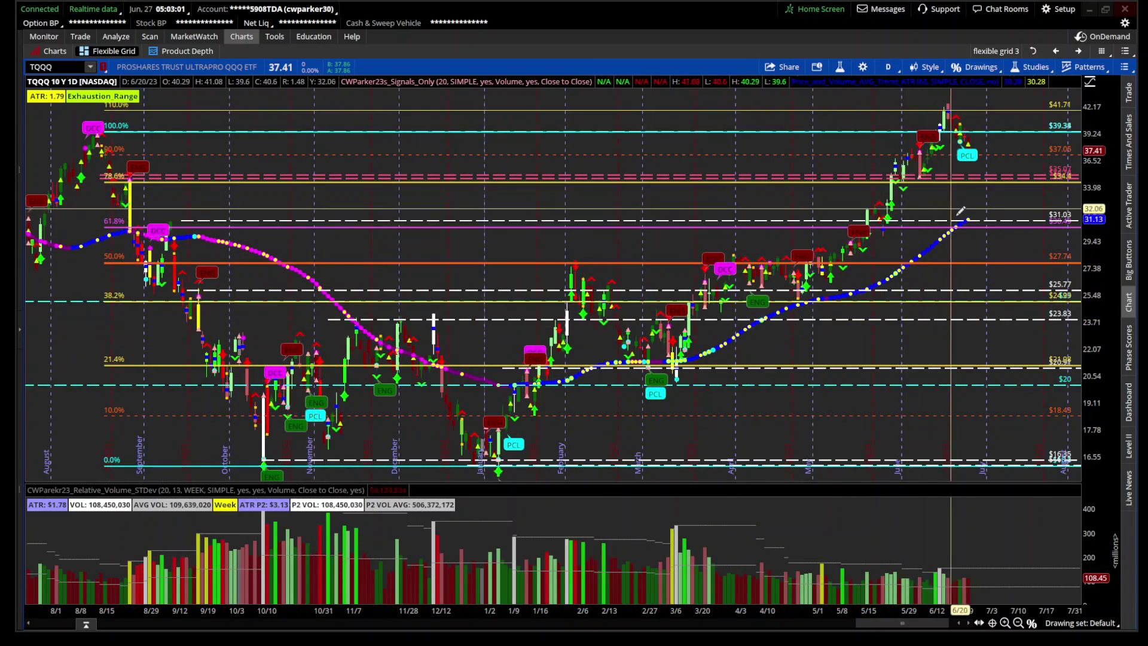
{"action": "scroll", "coordinate": [957, 206], "scroll_direction": "down", "scroll_amount": 3}
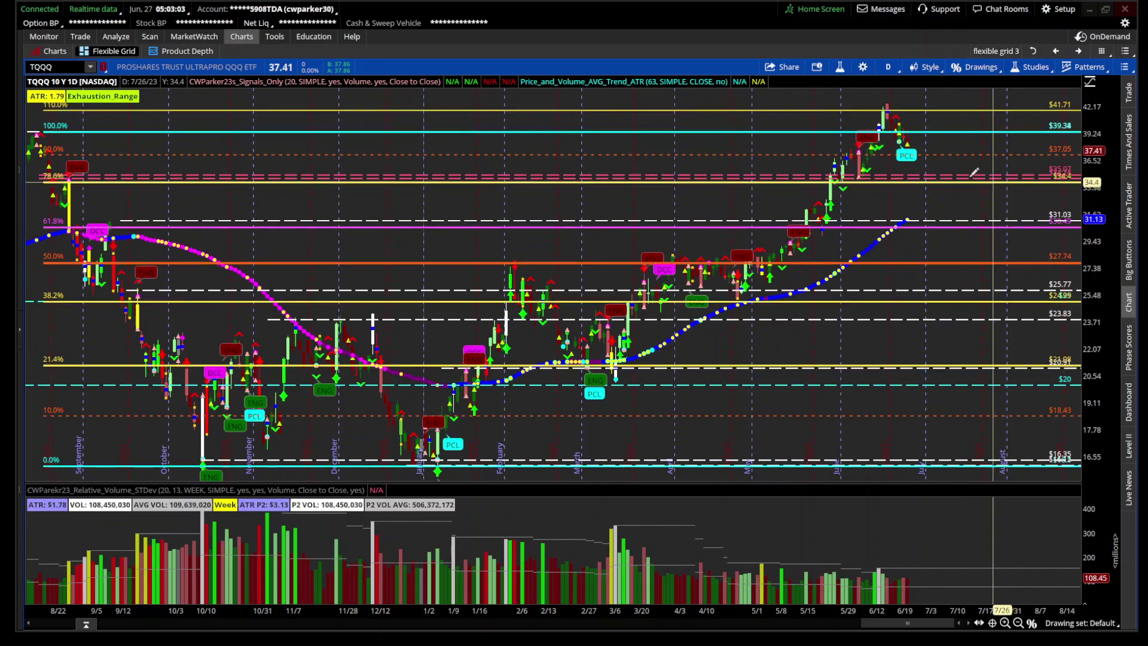
{"action": "left_click_drag", "start_coordinate": [1046, 239], "coordinate": [730, 240]}
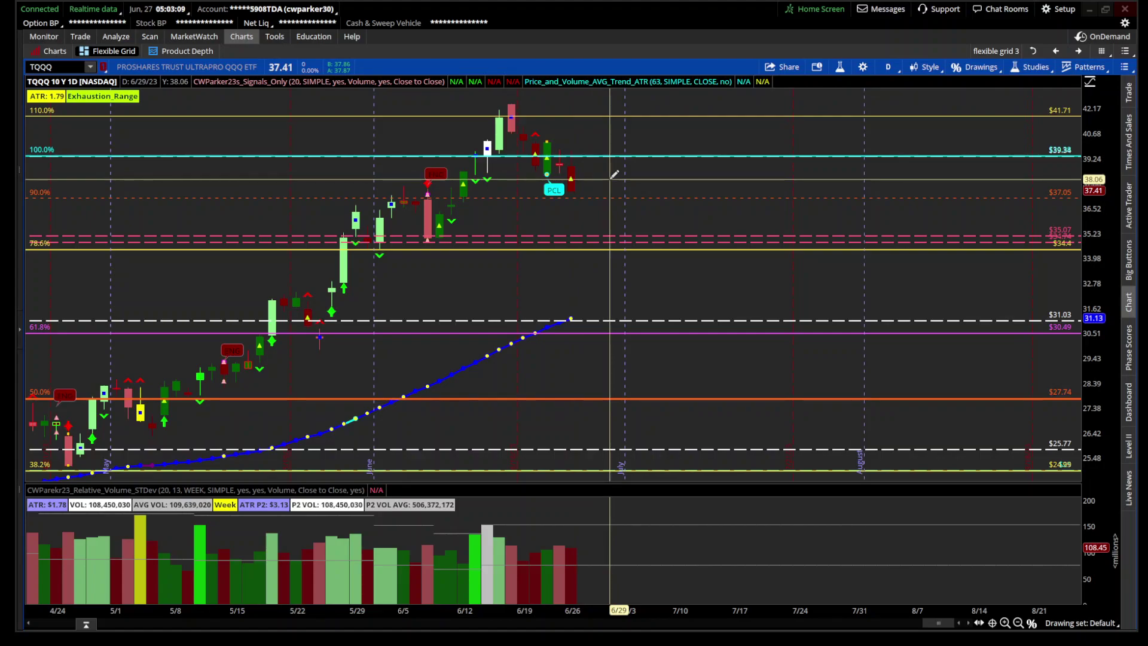
Step: Switch to the 5-minute TQQQ chart and examine the June 26 session from pre-market through after hours
{"action": "left_click", "coordinate": [1056, 58]}
{"action": "left_click_drag", "start_coordinate": [894, 270], "coordinate": [1110, 274]}
{"action": "left_click", "coordinate": [320, 206]}
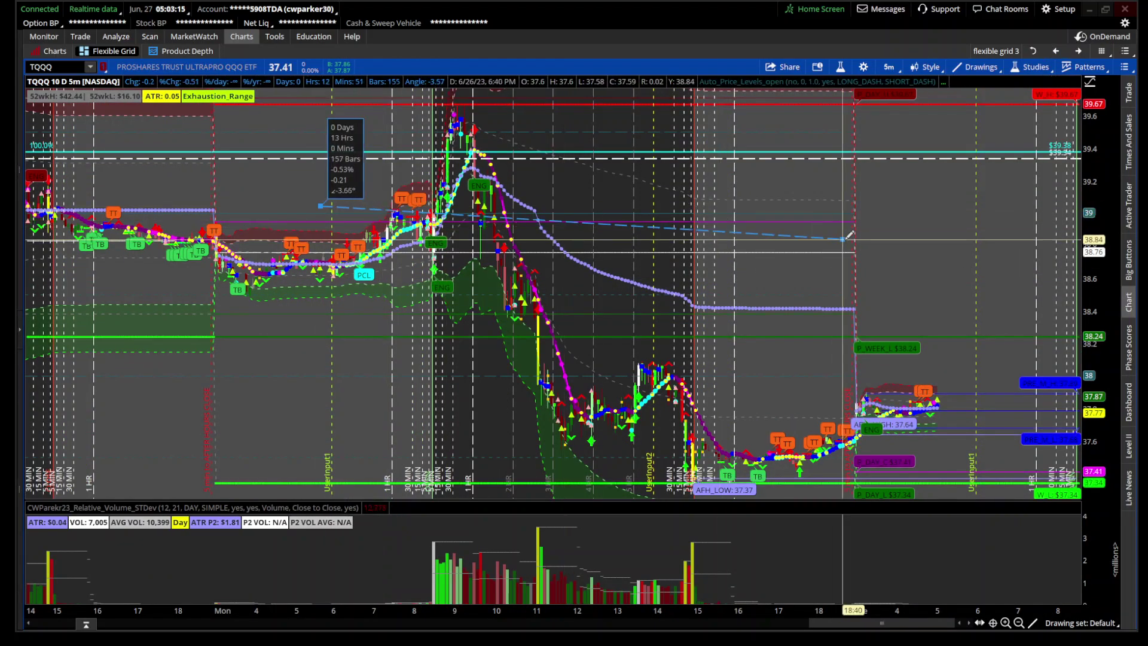
{"action": "right_click", "coordinate": [618, 303]}
{"action": "left_click_drag", "start_coordinate": [351, 269], "coordinate": [772, 269]}
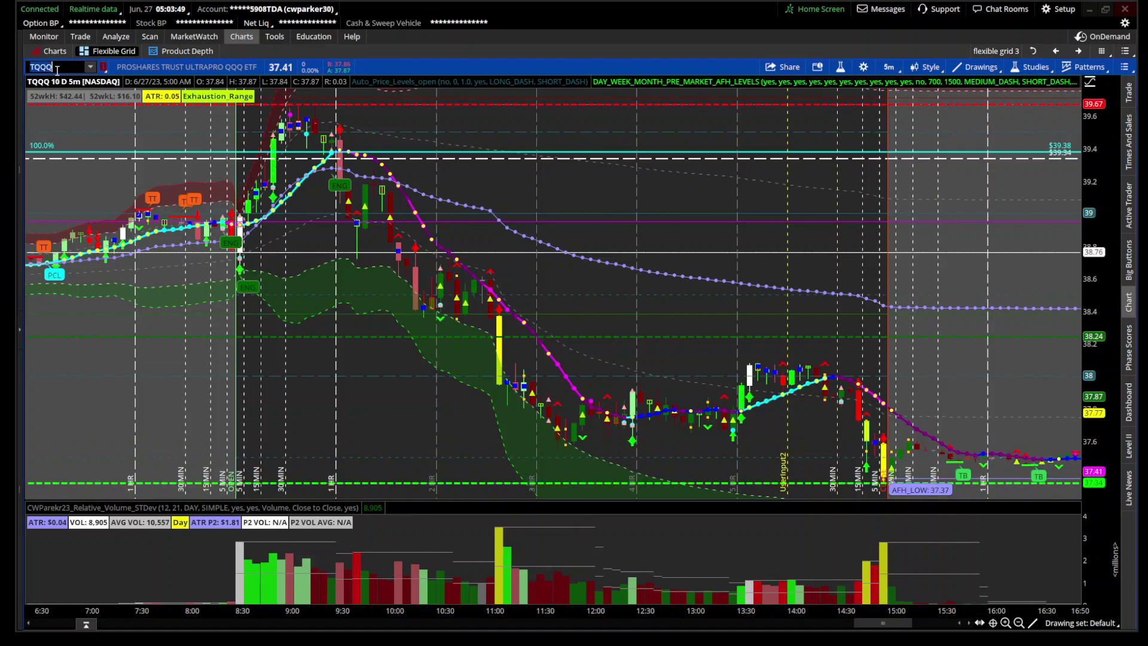
Step: Load QQQ in the 5-minute chart and examine its June 26 session from the open to the close
{"action": "type", "text": "Q"}
{"action": "key", "text": "Return"}
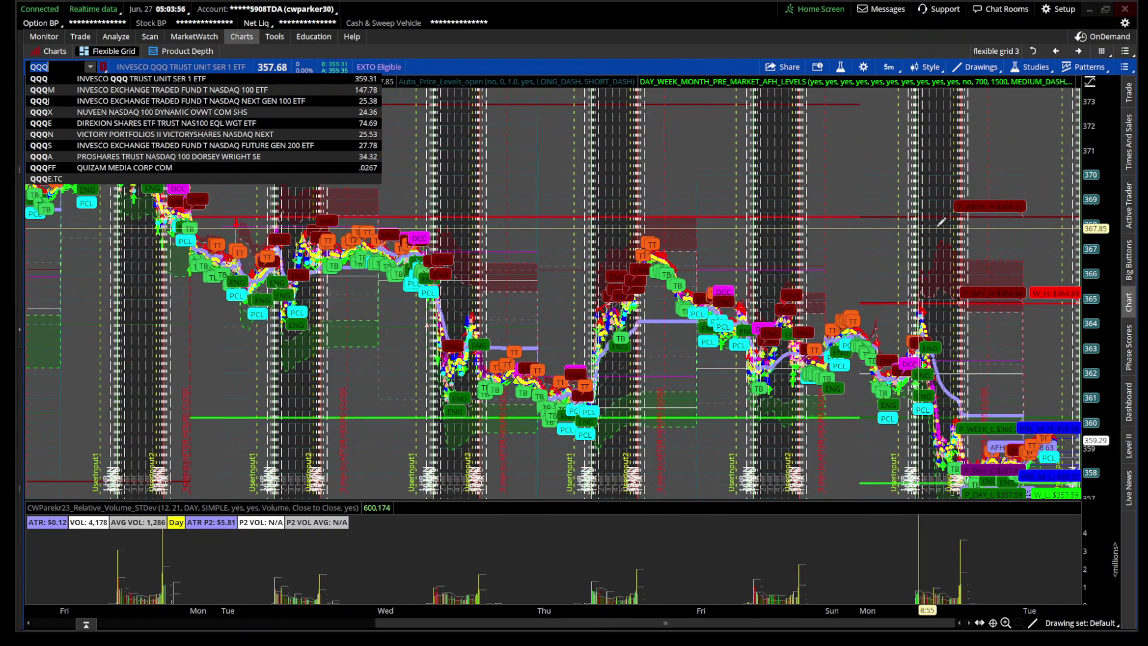
{"action": "key", "text": "Return"}
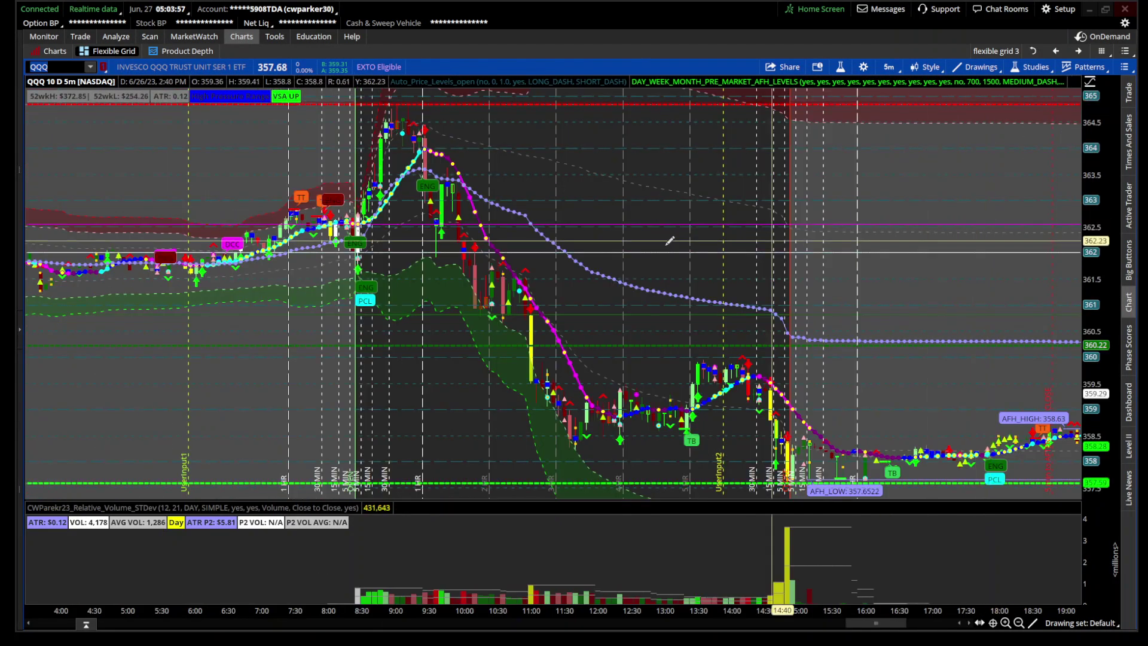
{"action": "left_click_drag", "start_coordinate": [278, 257], "coordinate": [782, 281]}
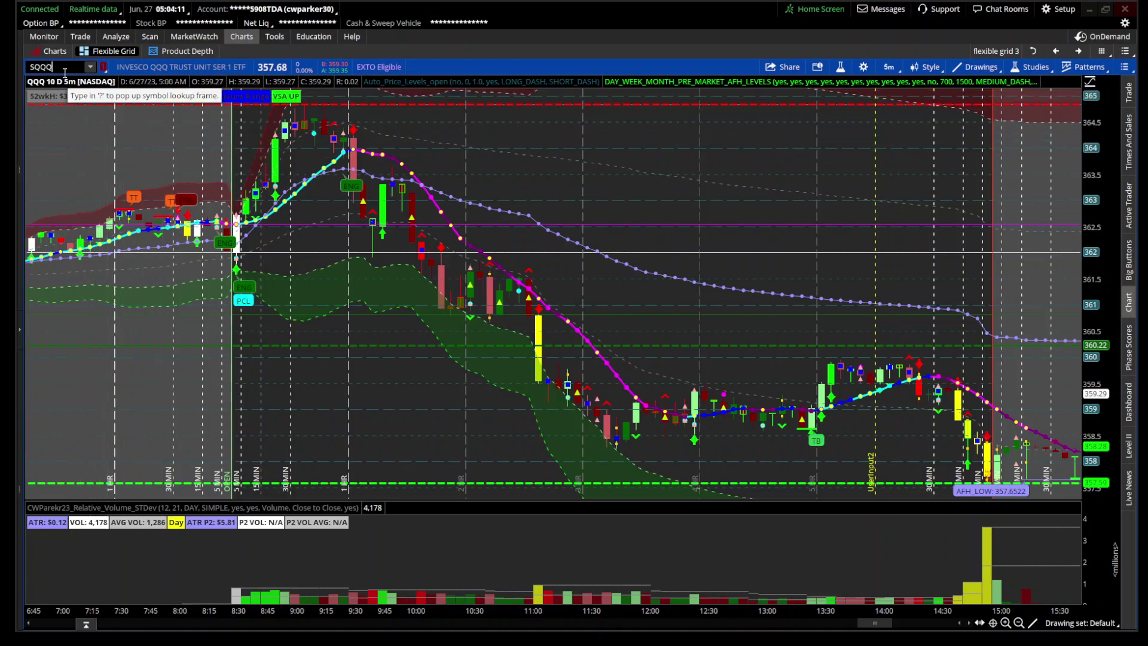
Step: Load SQQQ back into the 5-minute chart
{"action": "key", "text": "Return"}
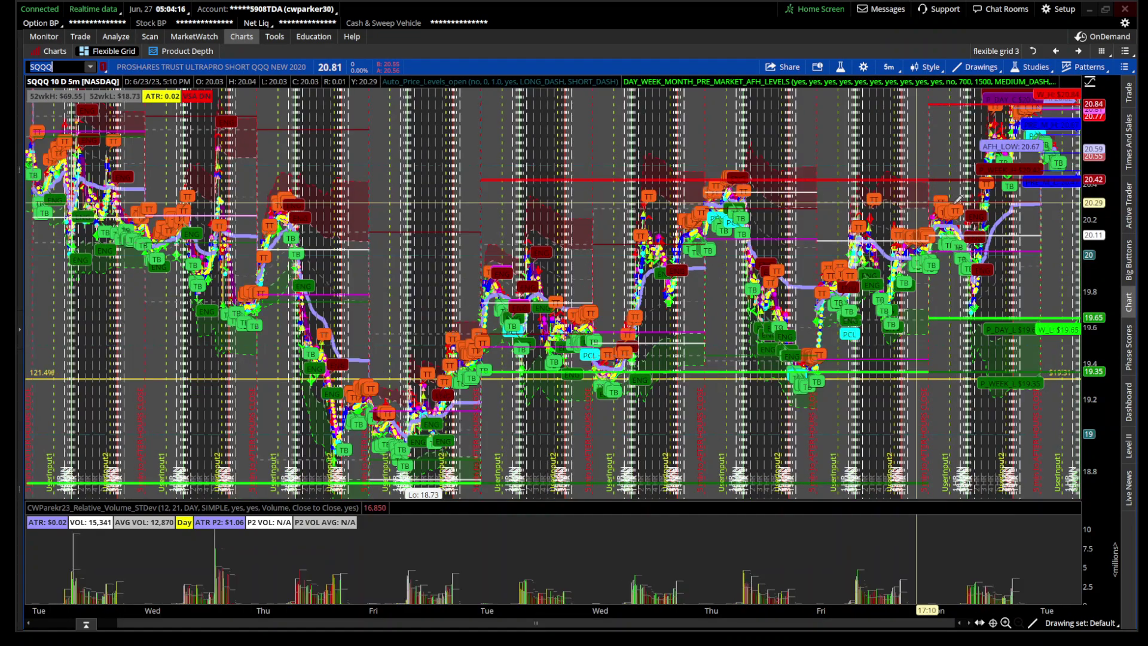
Step: Review SQQQ's June 26 session on the 5-minute chart and its June 26–27 candles on the 1-hour chart
{"action": "left_click_drag", "start_coordinate": [916, 203], "coordinate": [1020, 204]}
{"action": "scroll", "coordinate": [853, 343], "scroll_direction": "down", "scroll_amount": 2}
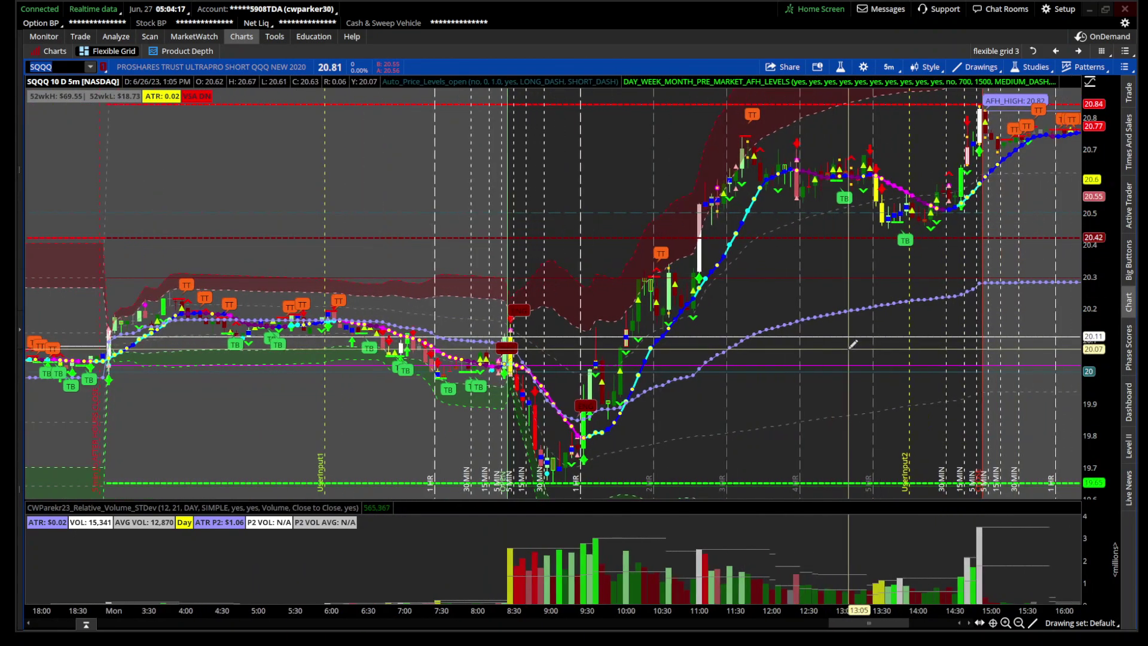
{"action": "left_click", "coordinate": [1056, 52]}
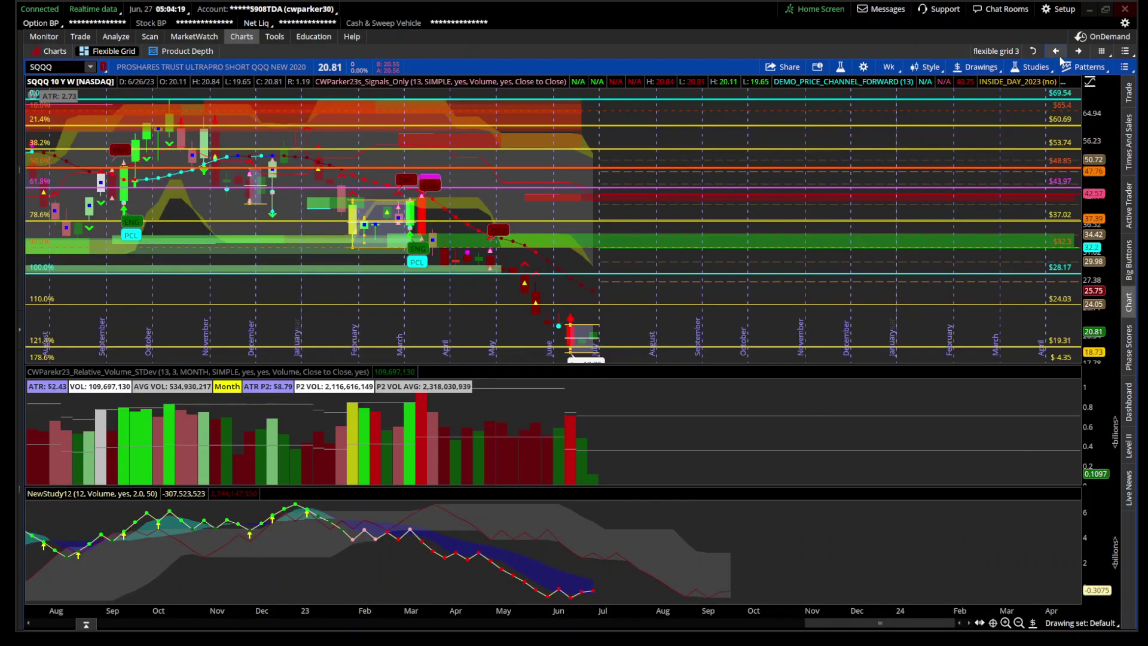
{"action": "left_click", "coordinate": [1056, 51]}
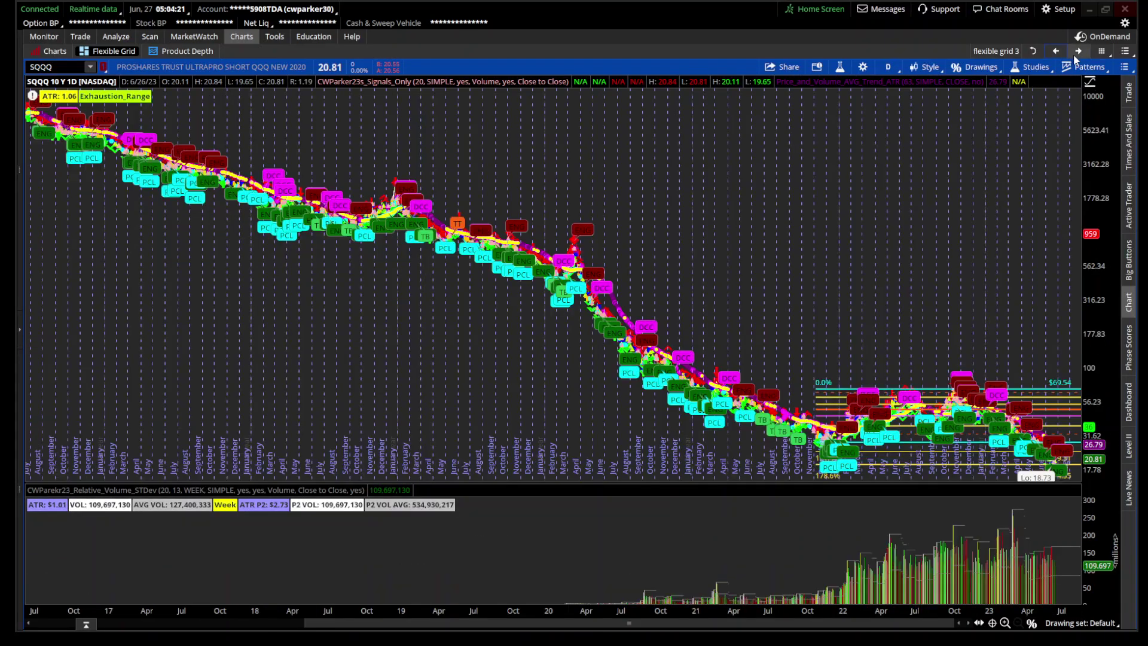
{"action": "left_click", "coordinate": [1077, 53]}
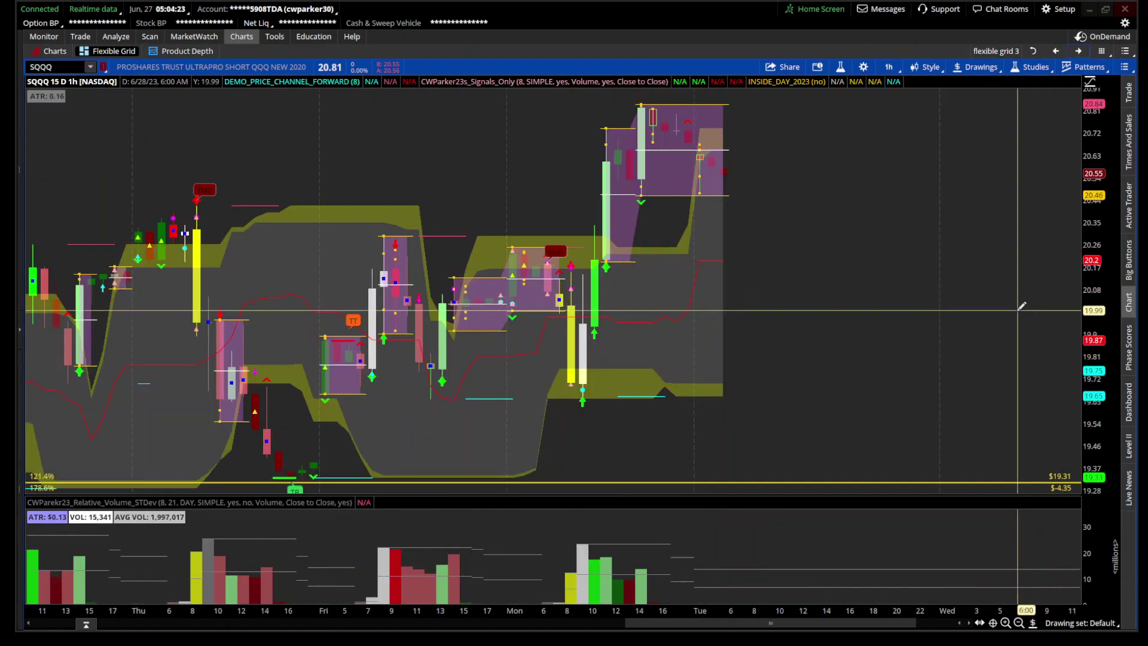
{"action": "left_click_drag", "start_coordinate": [379, 299], "coordinate": [1070, 290]}
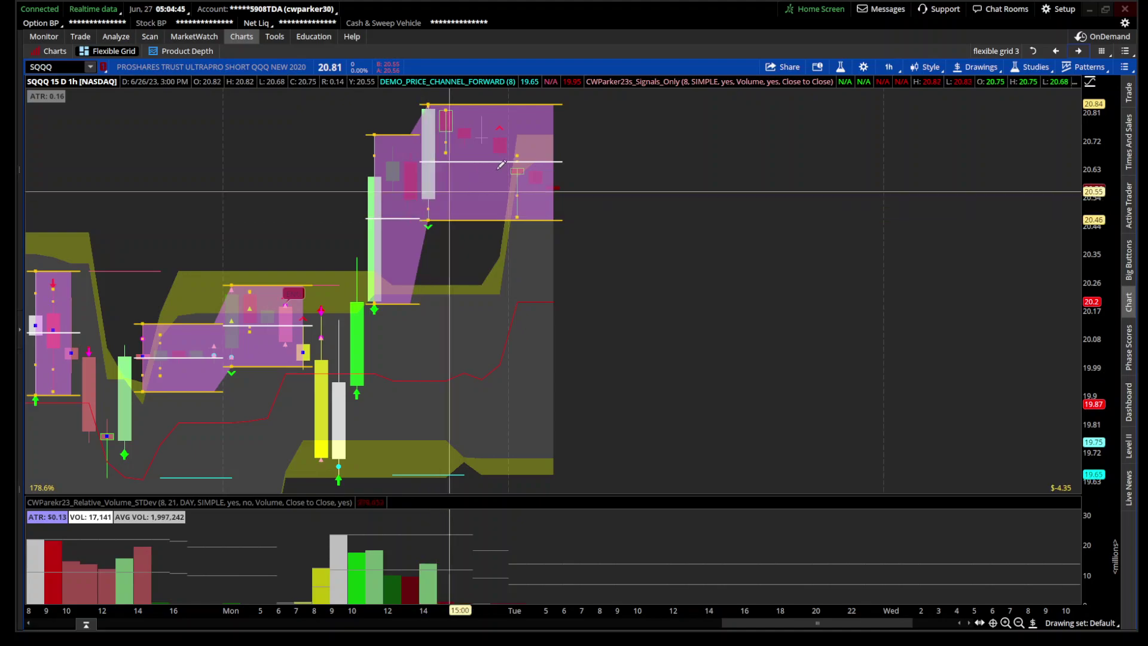
Step: Return to the 5-minute SQQQ chart and examine the June 27 pre-market candles against the after-hours low
{"action": "left_click", "coordinate": [1071, 51]}
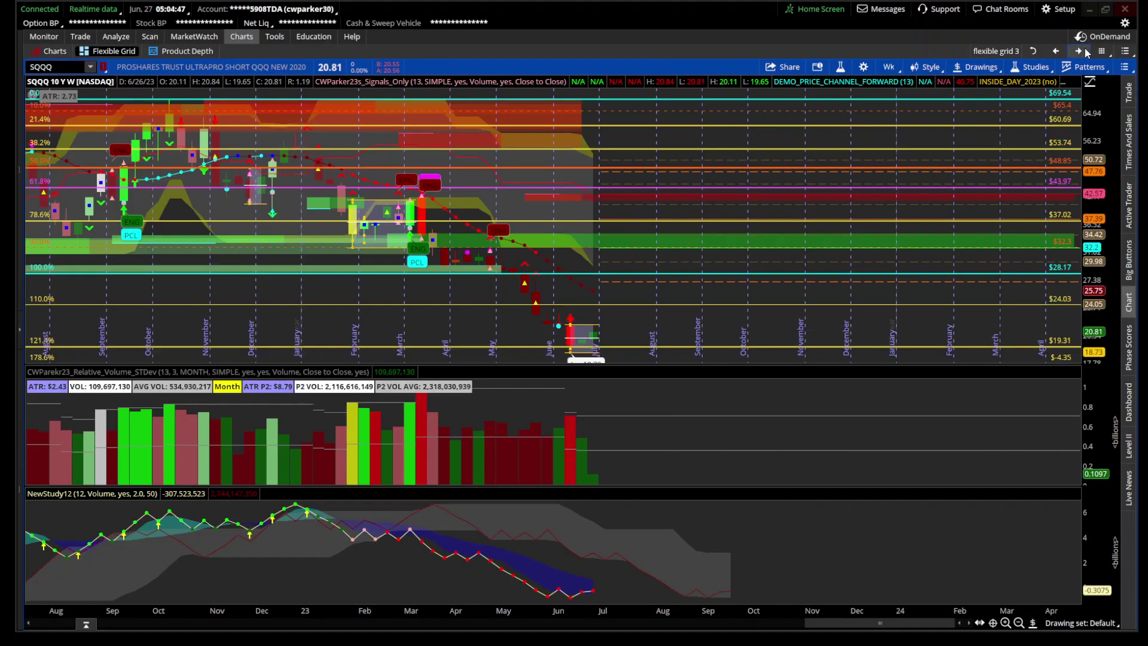
{"action": "left_click", "coordinate": [1085, 52]}
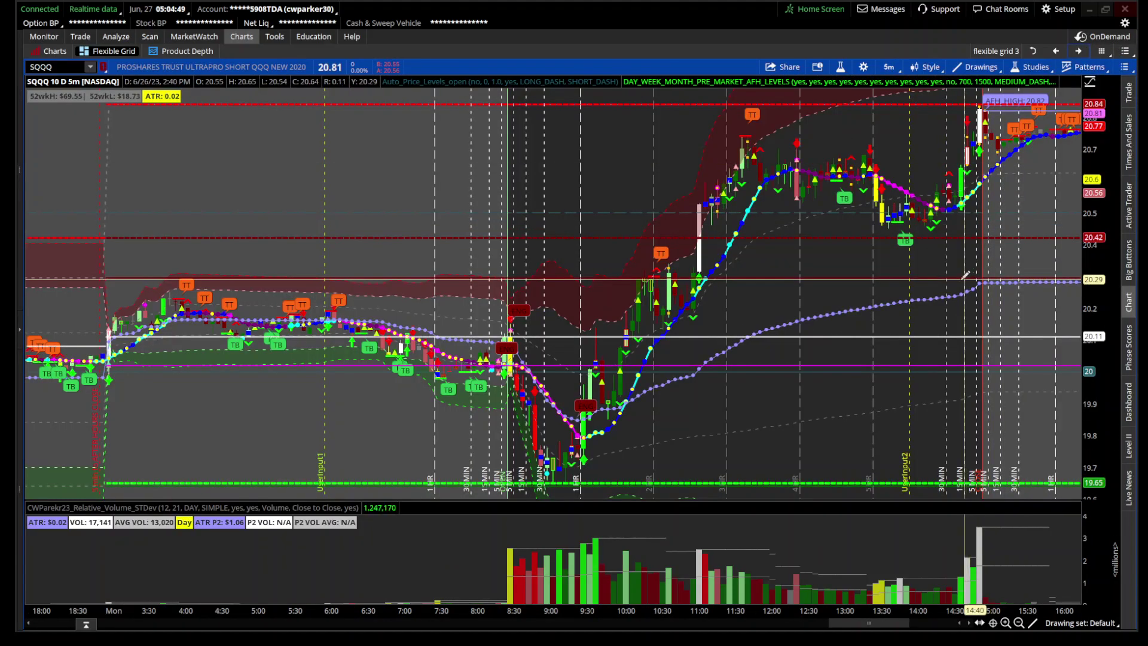
{"action": "left_click", "coordinate": [1019, 622]}
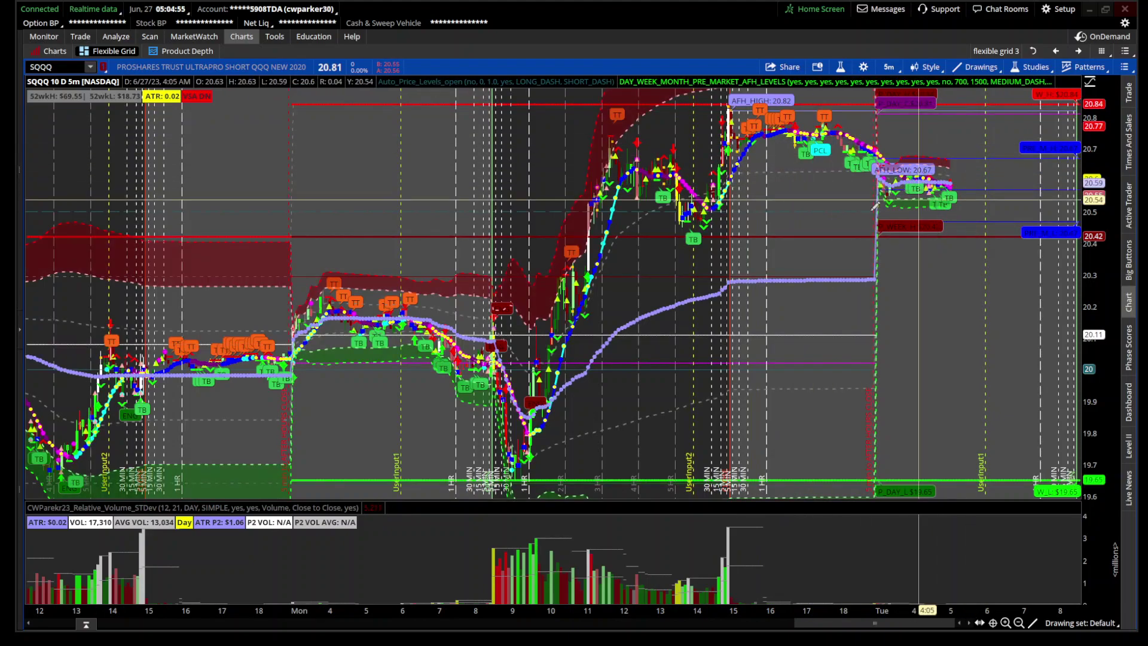
{"action": "left_click_drag", "start_coordinate": [813, 333], "coordinate": [1139, 319]}
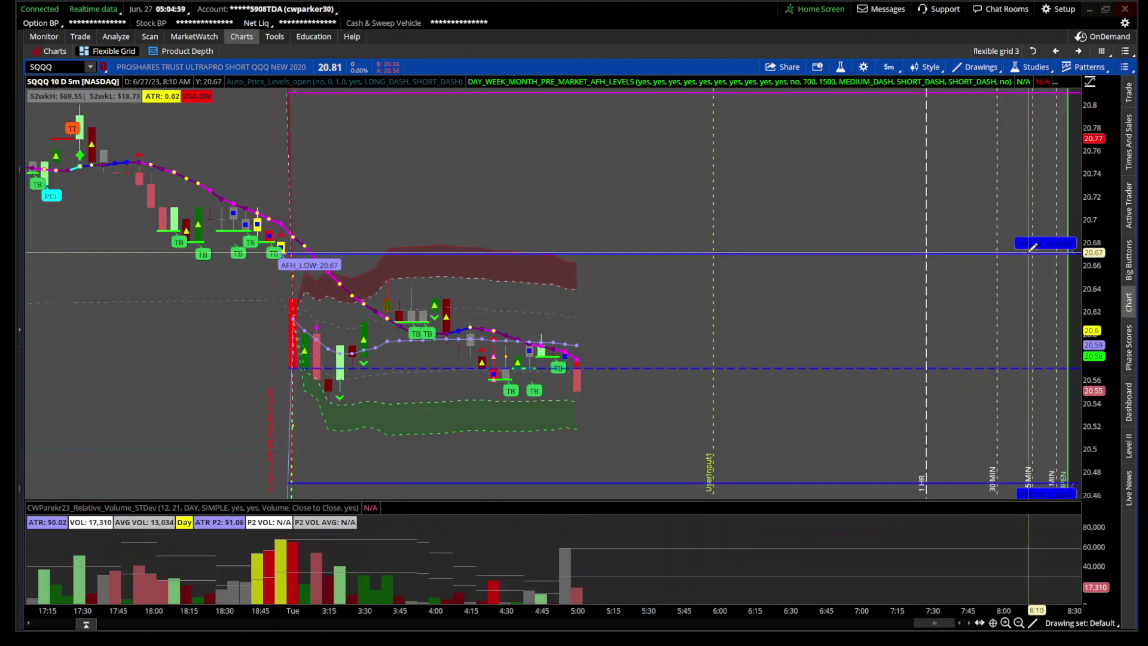
Step: Set the time frame of the VWAP_3_deviations study on the 5-minute chart to WEEK
{"action": "left_click", "coordinate": [841, 67]}
{"action": "left_click", "coordinate": [847, 289]}
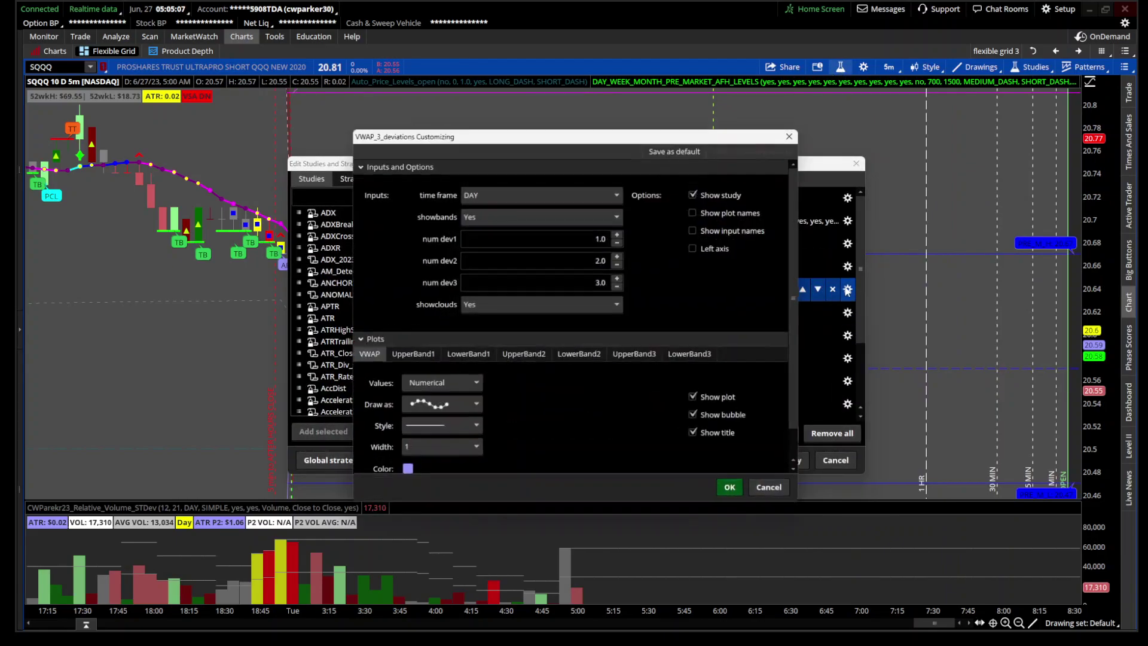
{"action": "left_click", "coordinate": [494, 192]}
{"action": "left_click", "coordinate": [498, 236]}
{"action": "left_click", "coordinate": [733, 490]}
{"action": "left_click", "coordinate": [745, 462]}
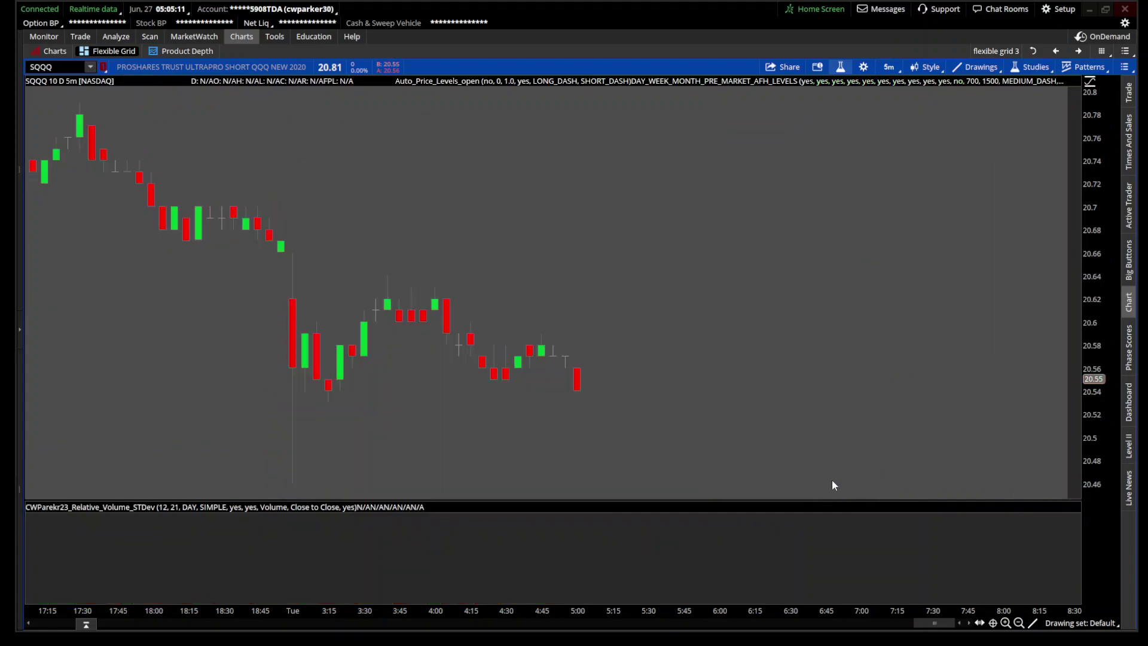
Step: Examine SQQQ's June 26–27 candles against the weekly VWAP and check the list of studies added to the chart
{"action": "left_click", "coordinate": [1019, 623]}
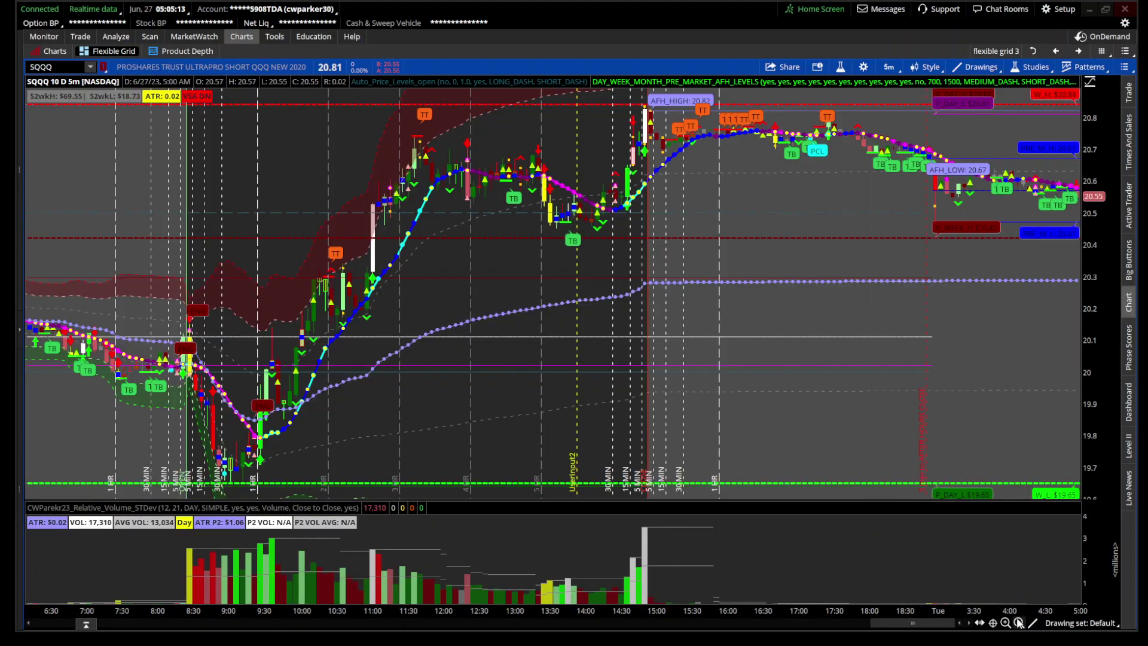
{"action": "left_click", "coordinate": [1019, 623]}
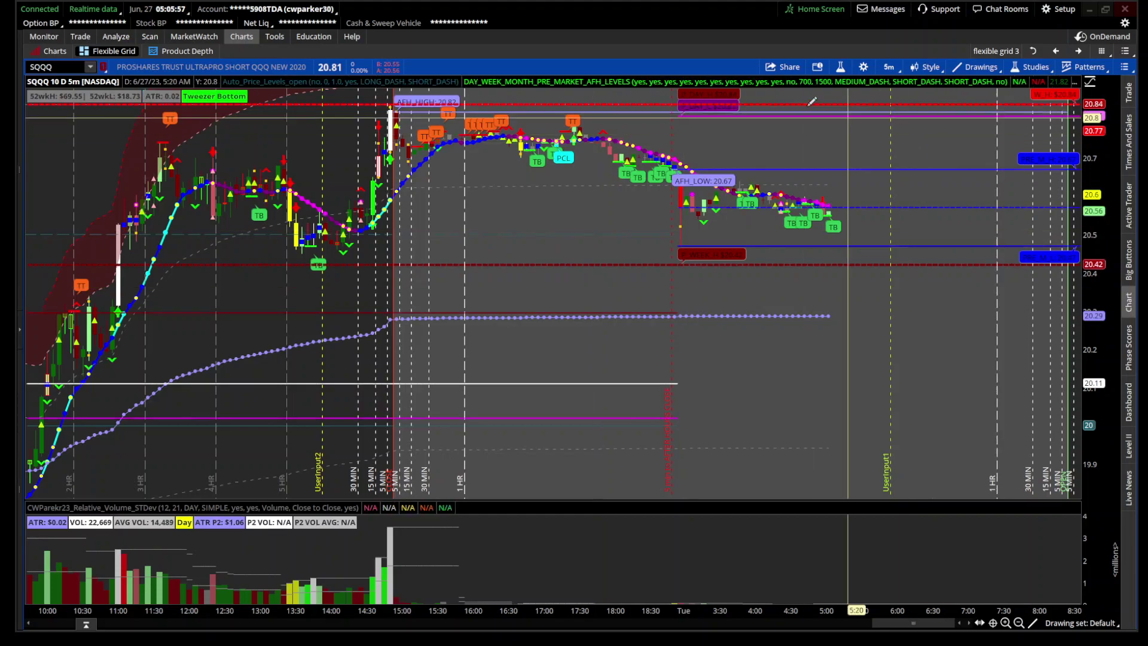
{"action": "left_click", "coordinate": [841, 66]}
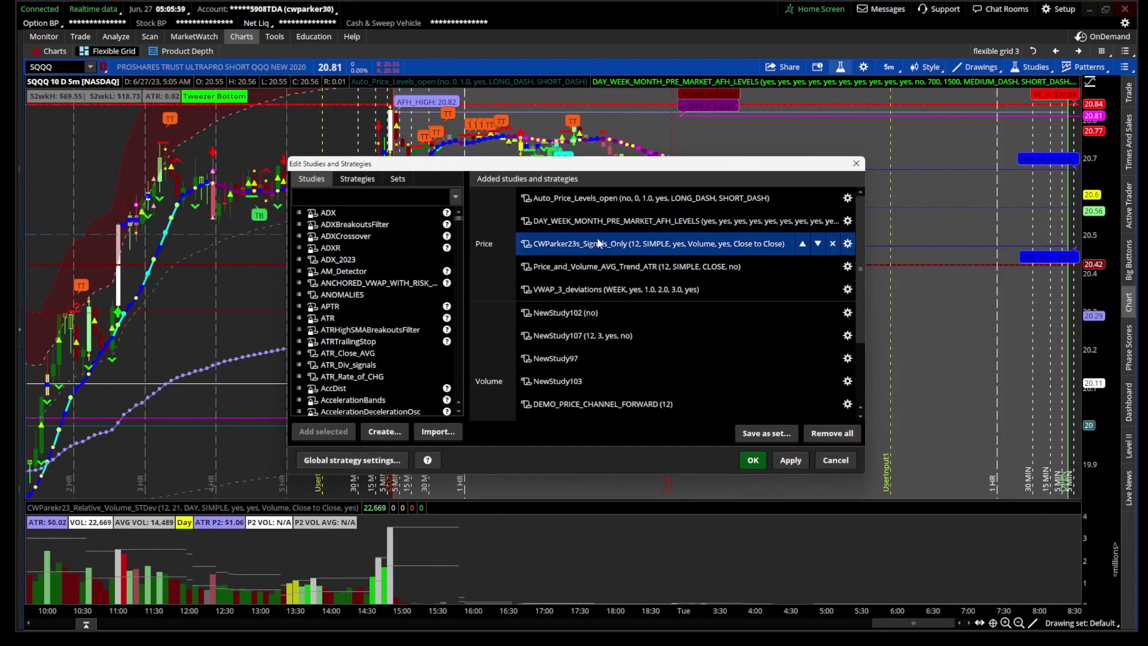
{"action": "left_click", "coordinate": [835, 460]}
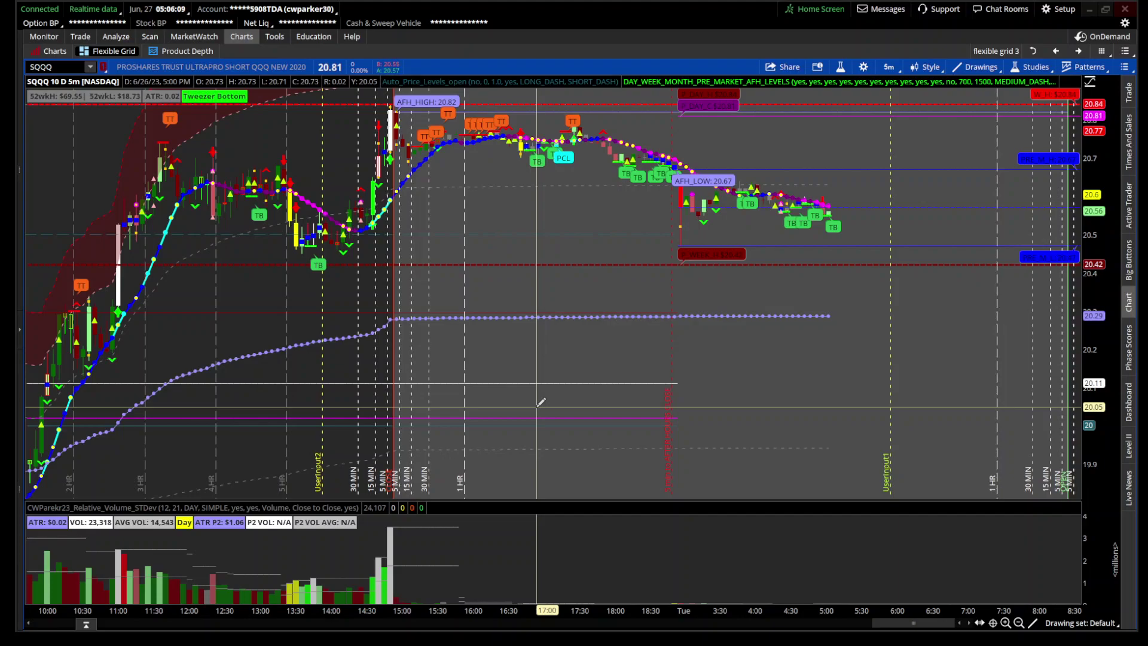
Step: Examine SQQQ's June 26 candles from shortly before the open to 13:30 against the weekly VWAP and price levels
{"action": "scroll", "coordinate": [540, 402], "scroll_direction": "up", "scroll_amount": 5}
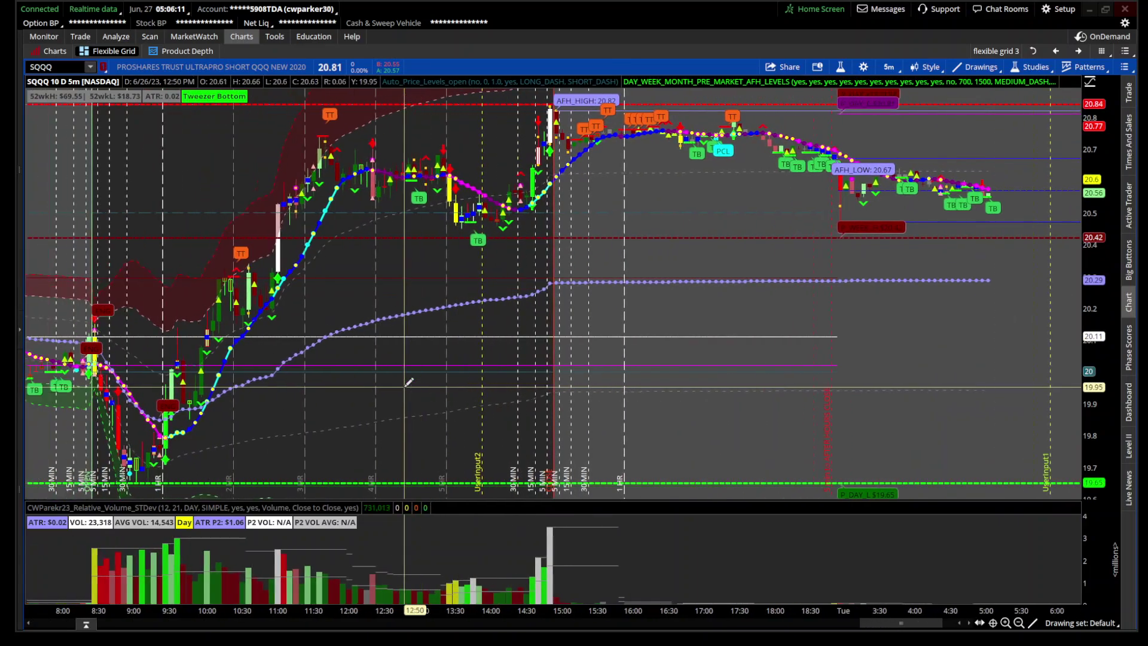
{"action": "left_click_drag", "start_coordinate": [114, 257], "coordinate": [558, 279]}
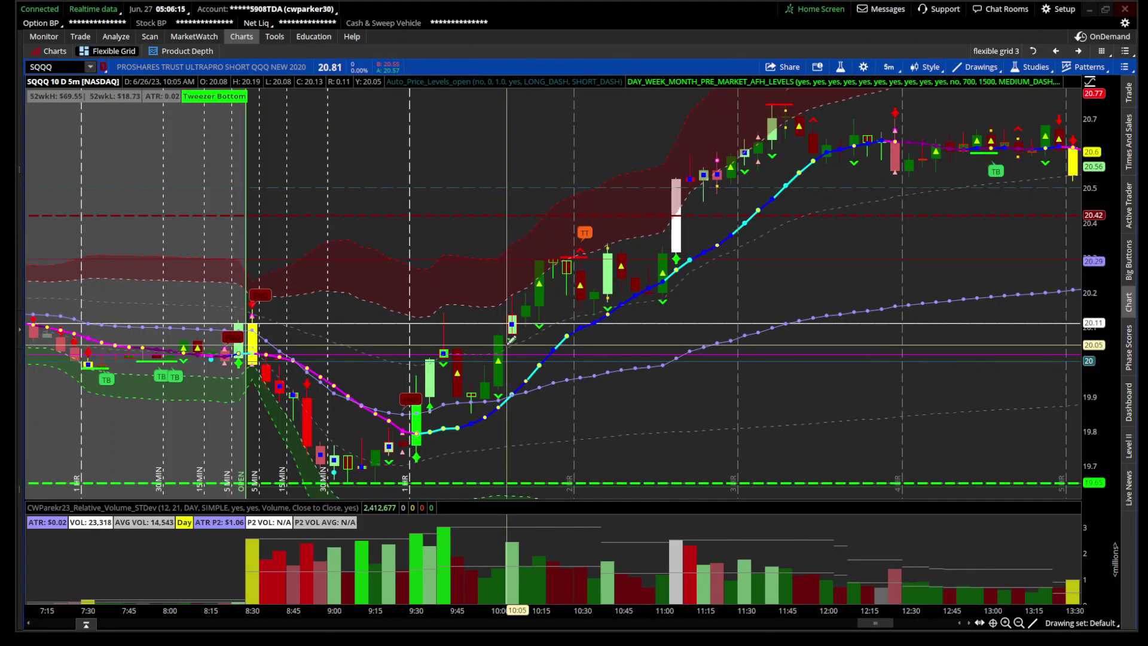